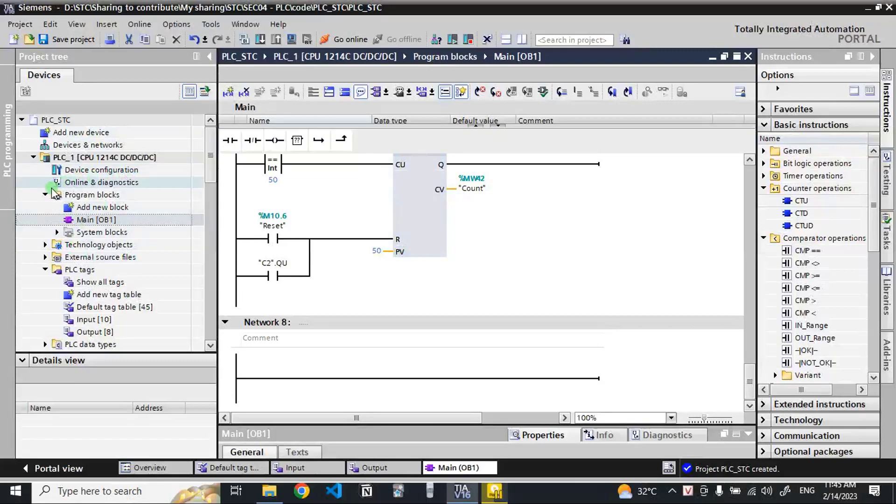
Open the project's Devices & networks view and link the PROFINET interfaces of PLC_1 and HMI_1.
left_click(37, 164)
left_click(34, 159)
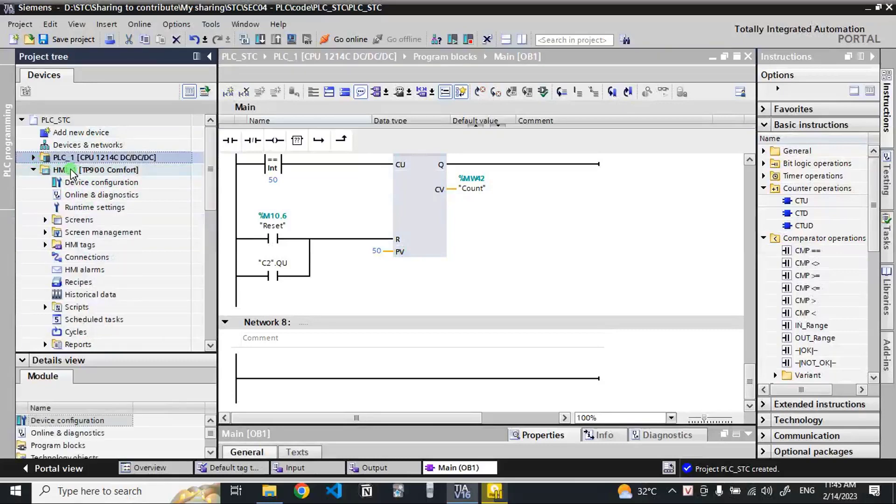
double_click(90, 146)
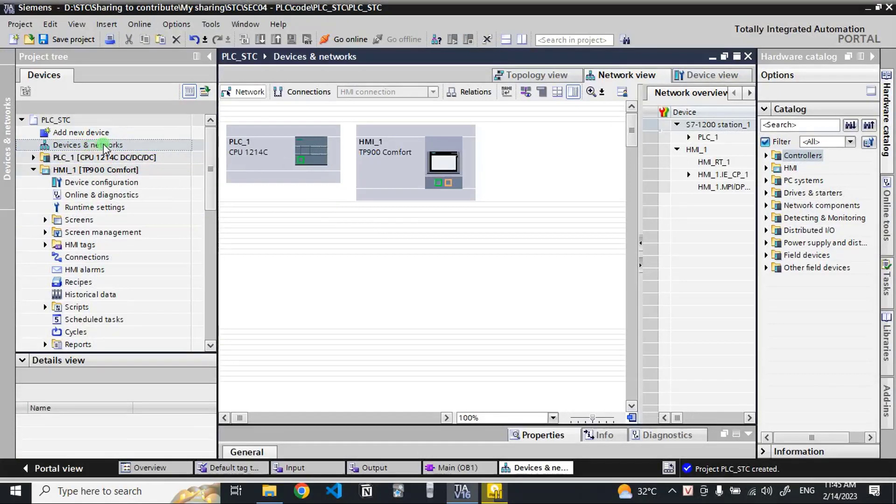
left_click(301, 161)
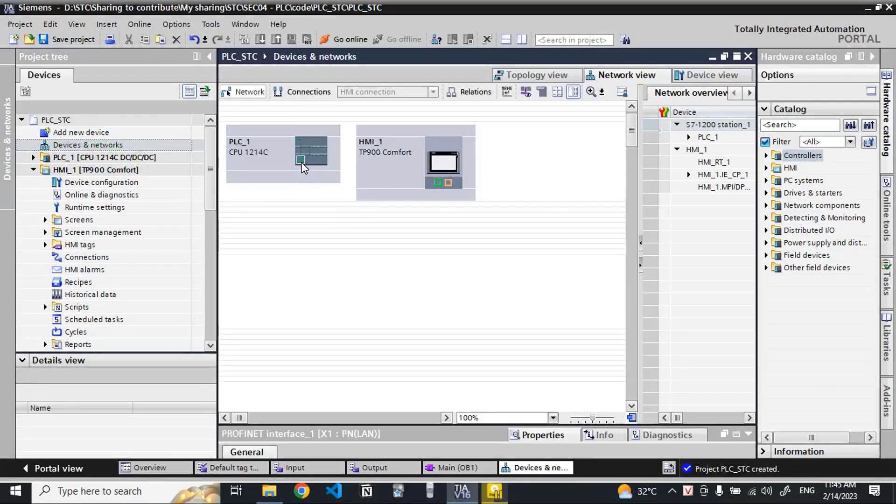
left_click_drag(363, 247, 439, 183)
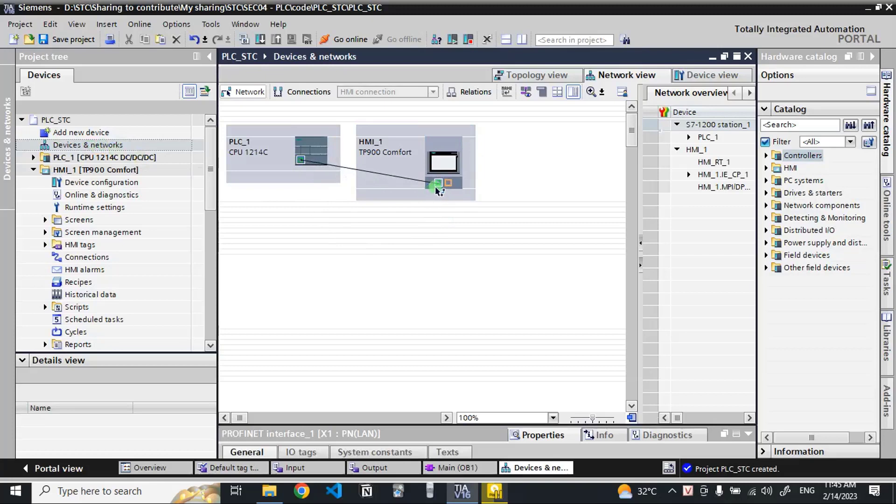
left_click_drag(437, 187, 439, 186)
left_click(326, 226)
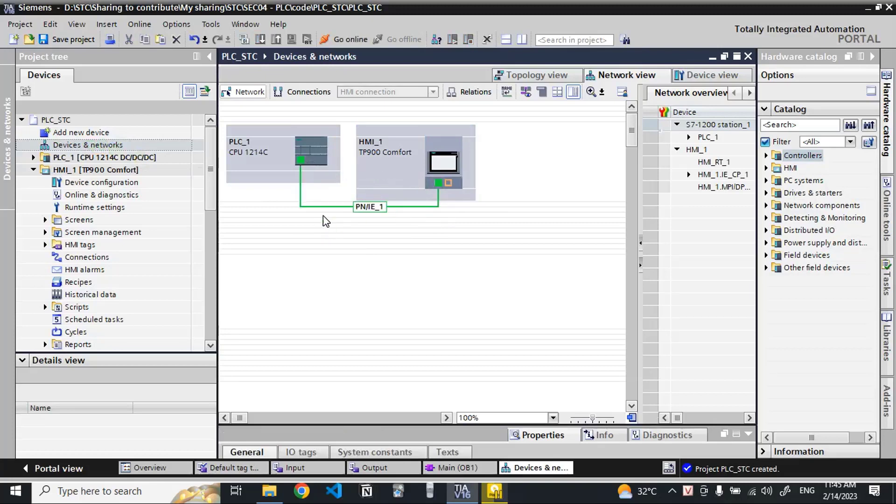
left_click(321, 168)
left_click_drag(301, 160, 301, 205)
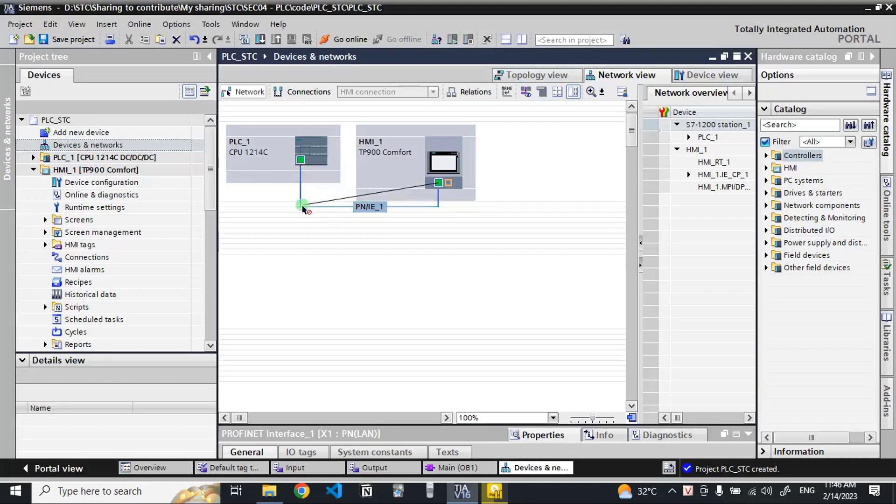
right_click(336, 241)
left_click(304, 251)
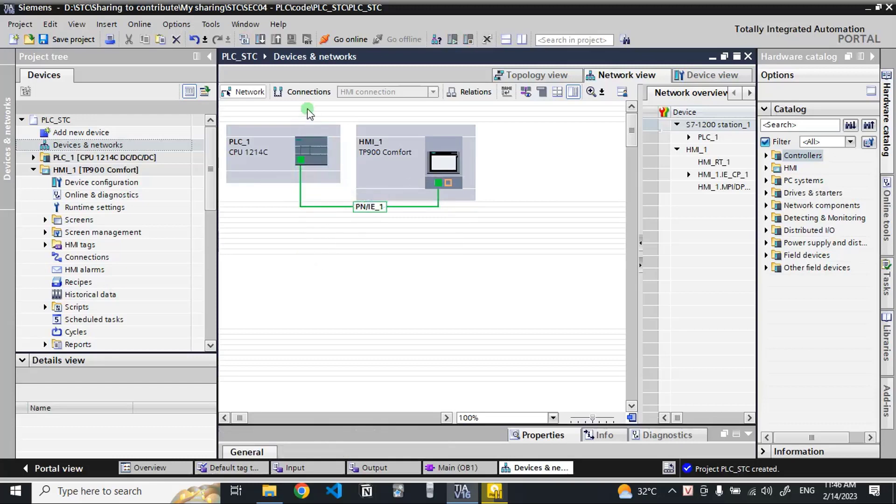
Create an HMI connection between PLC_1 and the PROFINET interface of HMI_1.
left_click(278, 92)
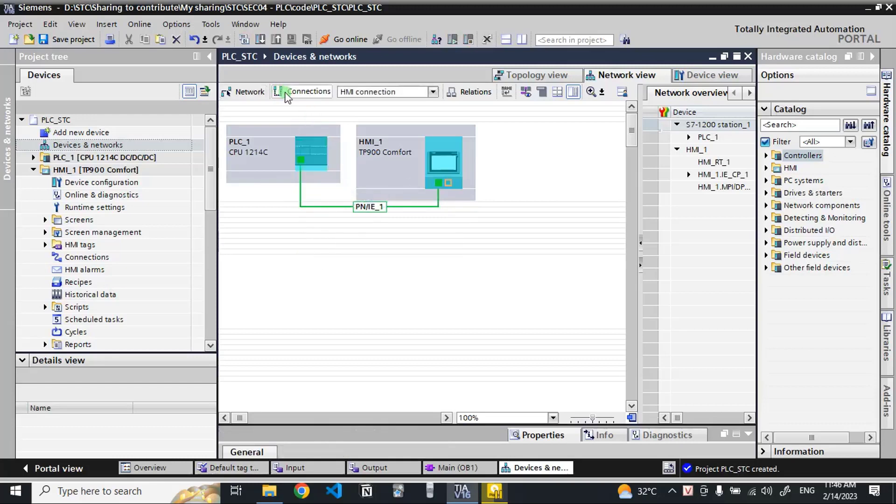
left_click(299, 126)
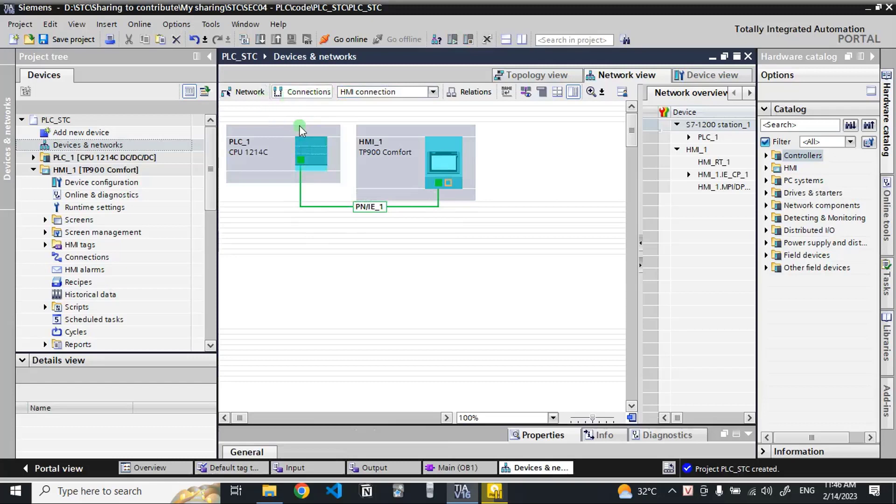
left_click_drag(301, 161, 438, 187)
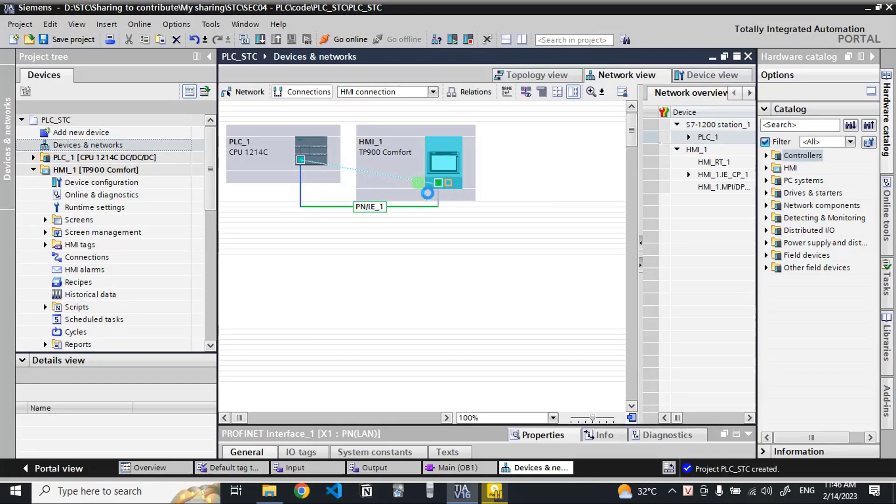
left_click(242, 94)
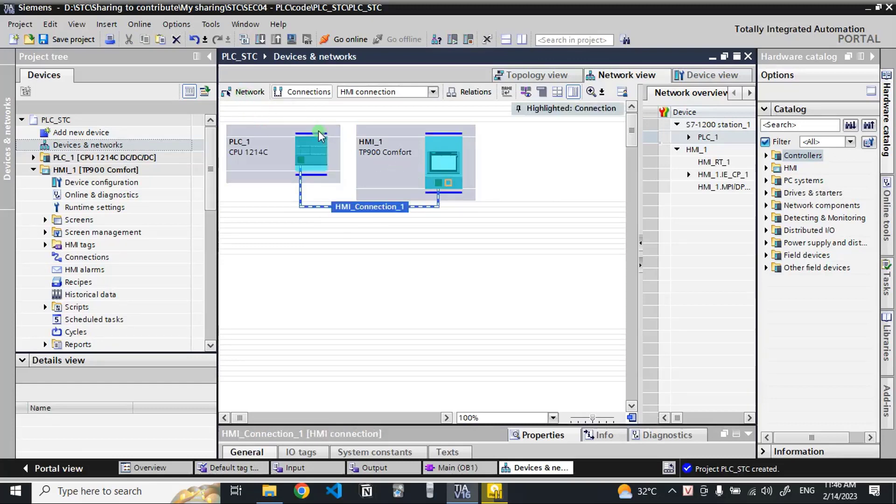
left_click(302, 93)
left_click(472, 223)
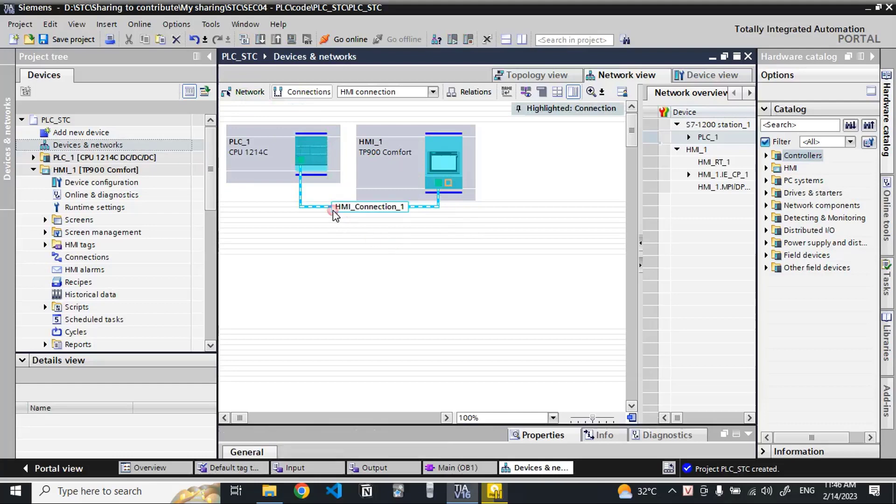
left_click(378, 229)
left_click(304, 252)
left_click(358, 243)
left_click(397, 226)
left_click(292, 220)
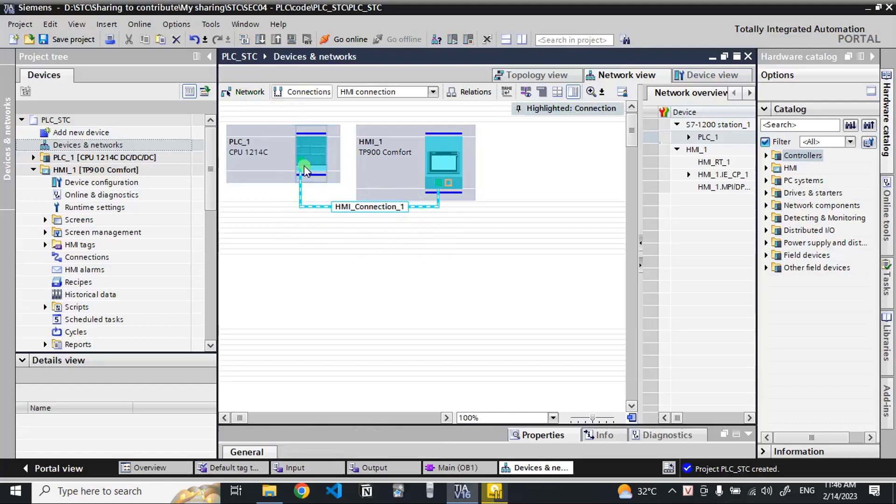
left_click(283, 162)
left_click(411, 177)
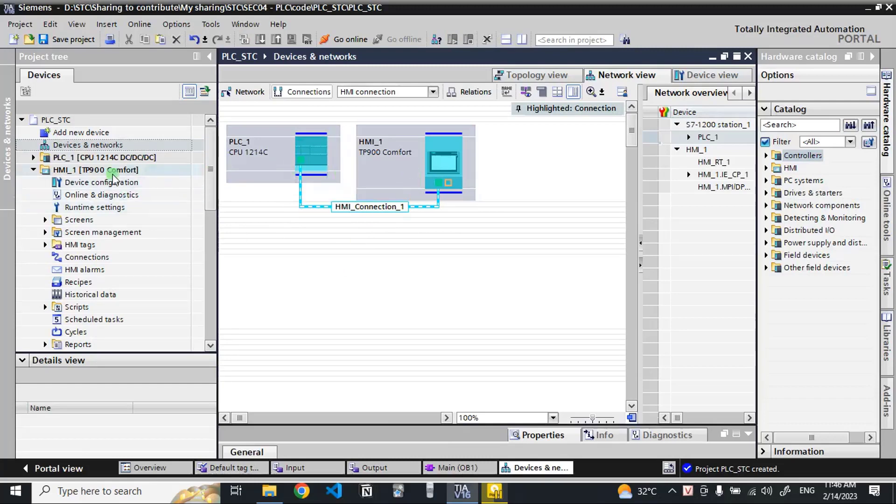
Open Screen_1 from the screens of HMI_1 for editing.
scroll(209, 186, "down", 1)
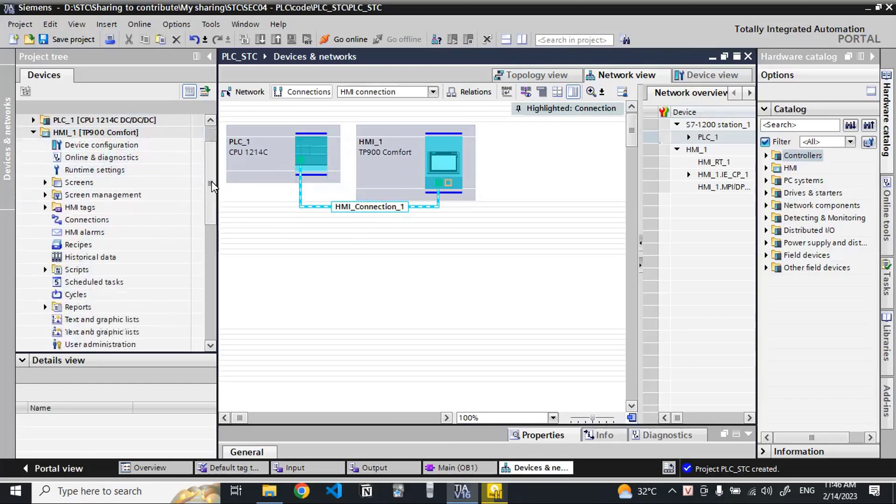
left_click(58, 133)
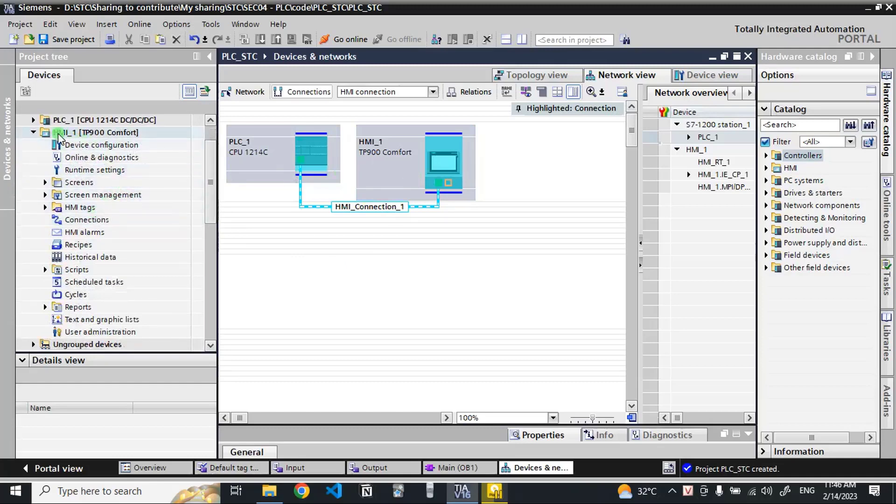
left_click(69, 134)
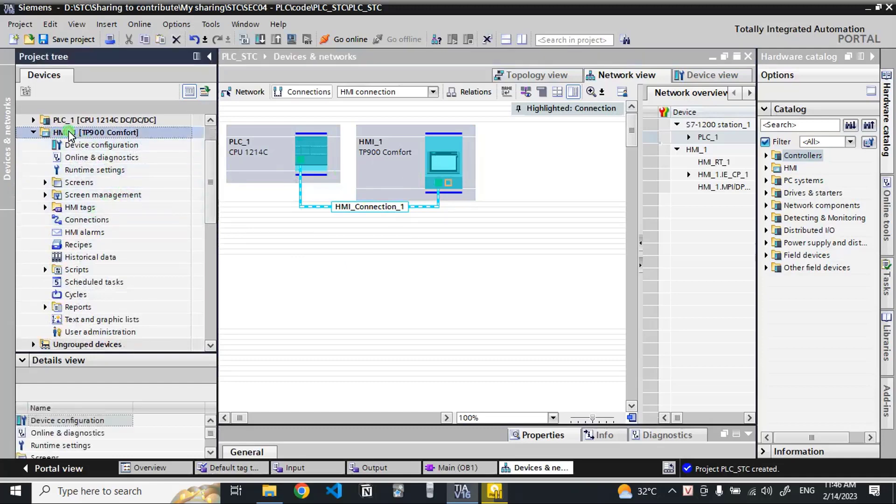
left_click(45, 183)
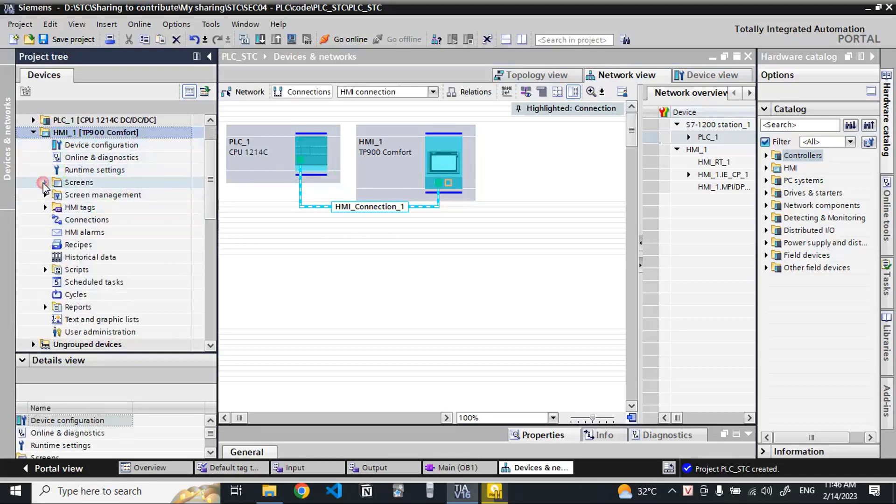
left_click(45, 183)
left_click(90, 207)
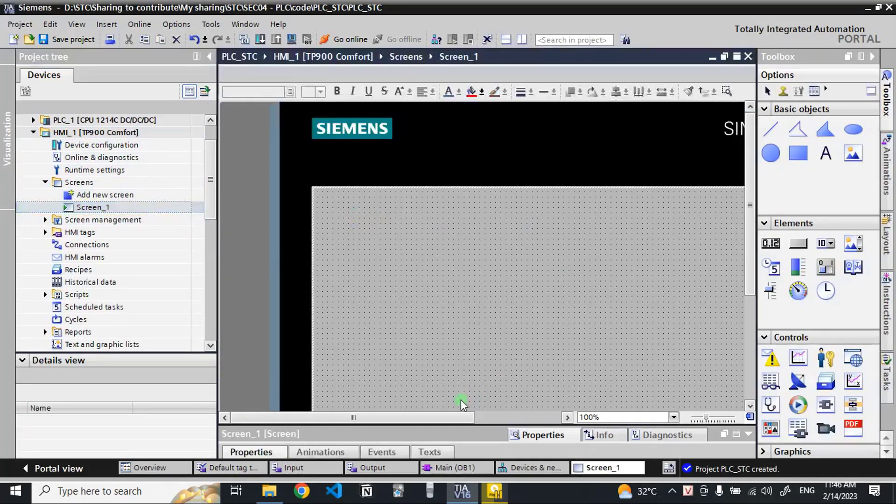
Place a button element near the upper-left corner of Screen_1.
left_click_drag(434, 418, 478, 413)
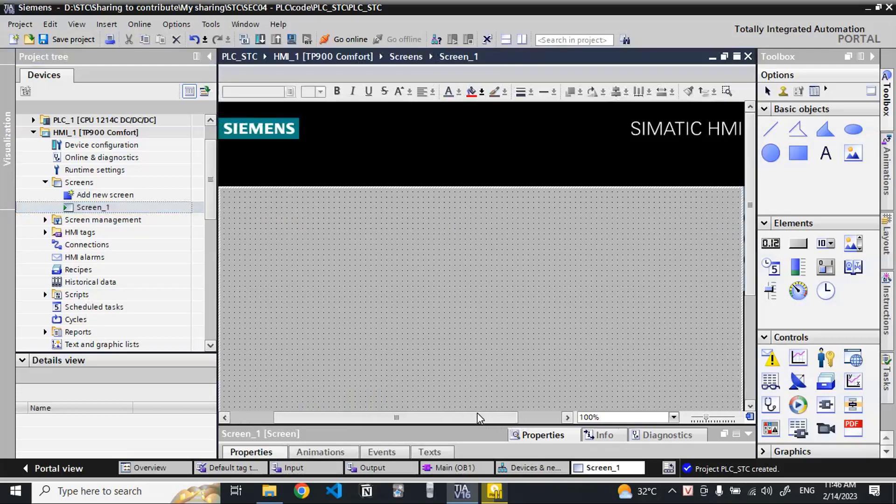
scroll(499, 326, "down", 2)
scroll(496, 280, "down", 1)
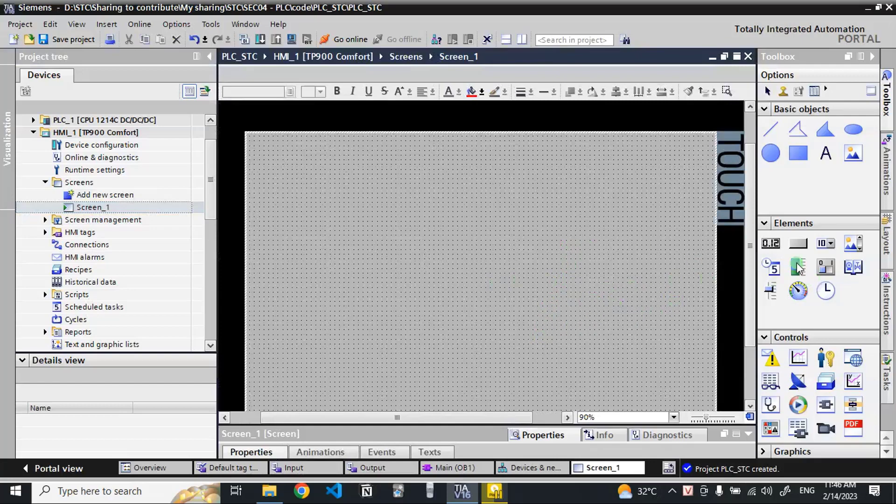
left_click(798, 247)
left_click(802, 248)
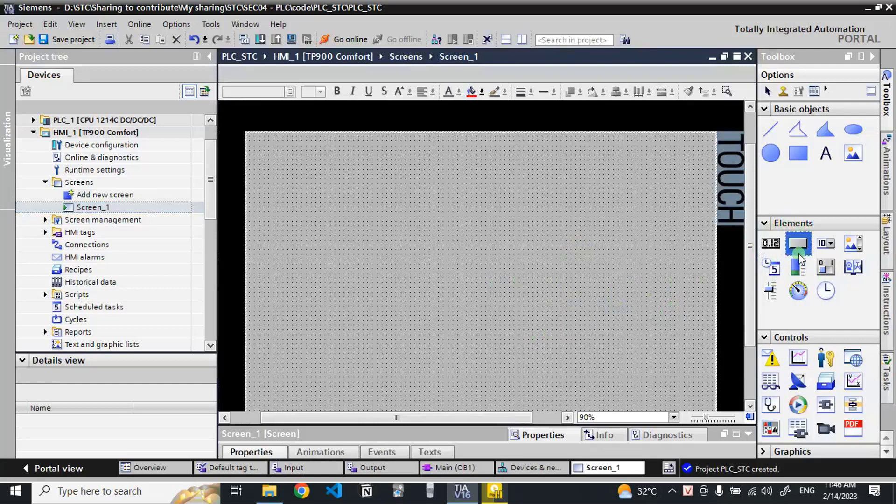
left_click_drag(800, 247, 644, 258)
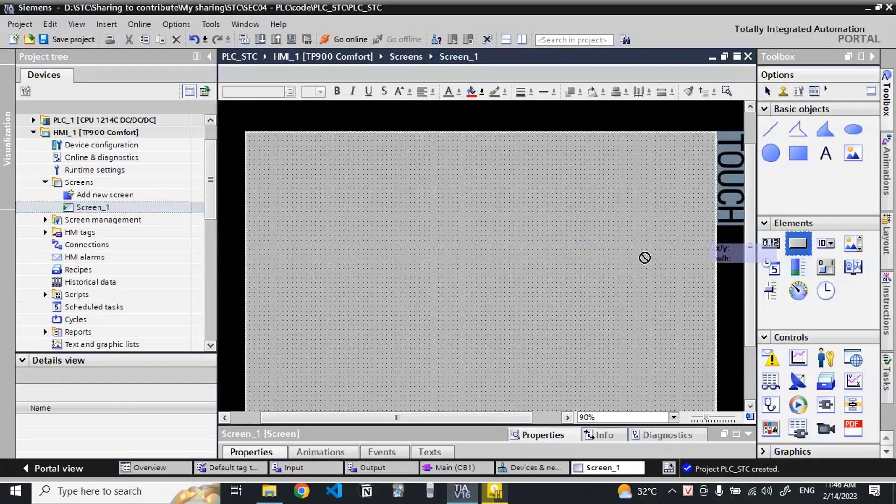
left_click_drag(400, 233, 312, 199)
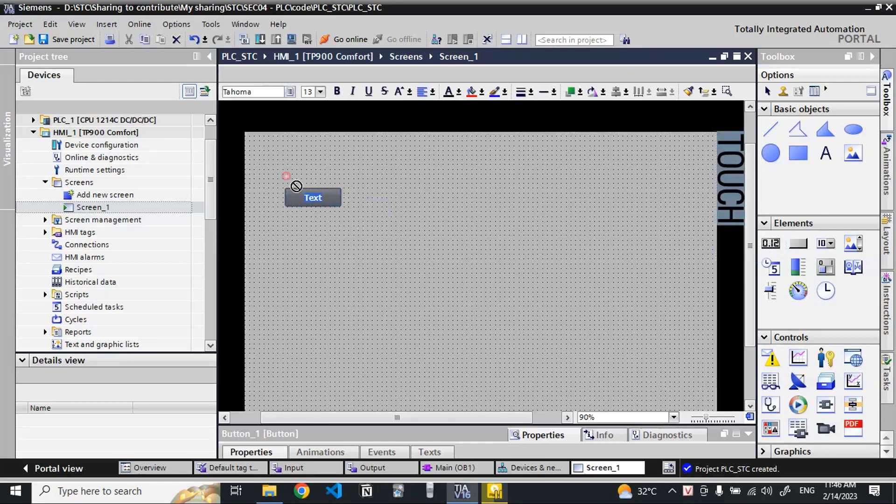
Change the new button's text to Light_Control.
left_click(325, 202)
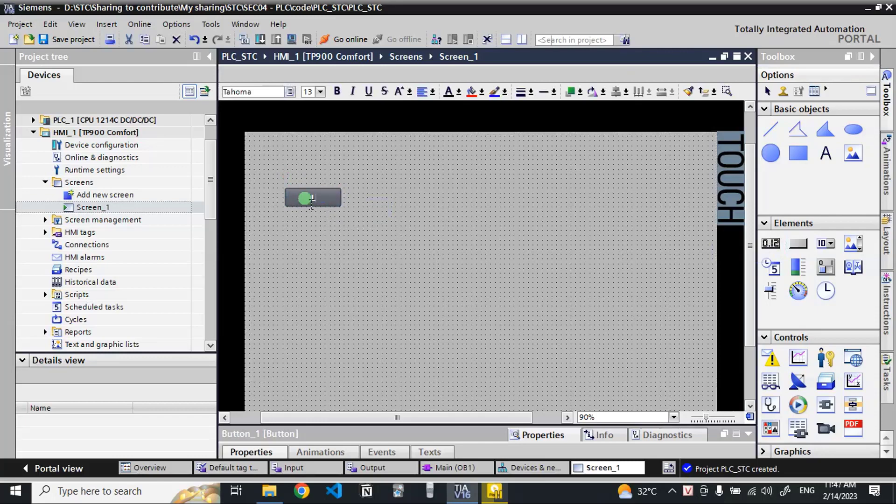
type("ght_Control")
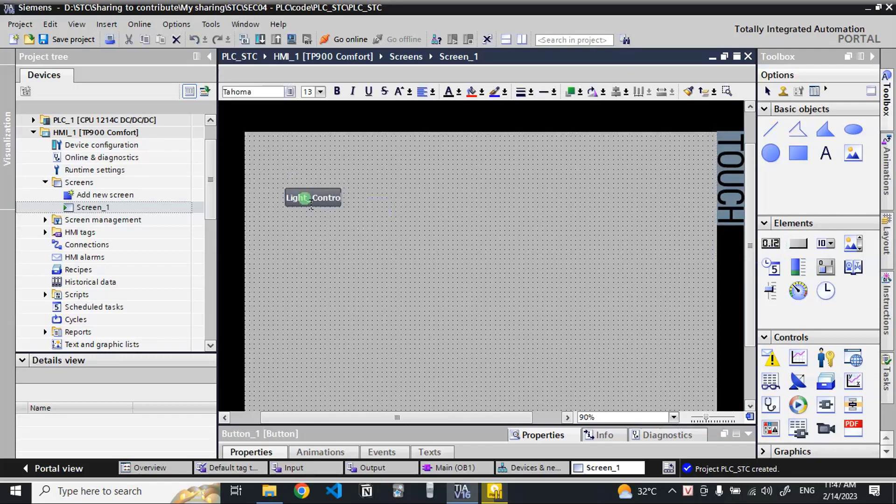
left_click(304, 198)
left_click(315, 196)
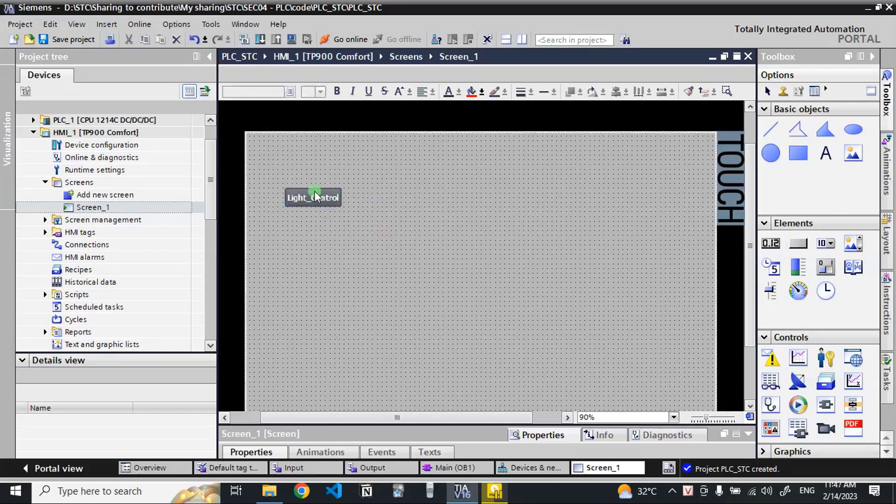
Move the Light_Control button slightly closer to the upper-left corner of the screen.
left_click_drag(315, 197, 305, 177)
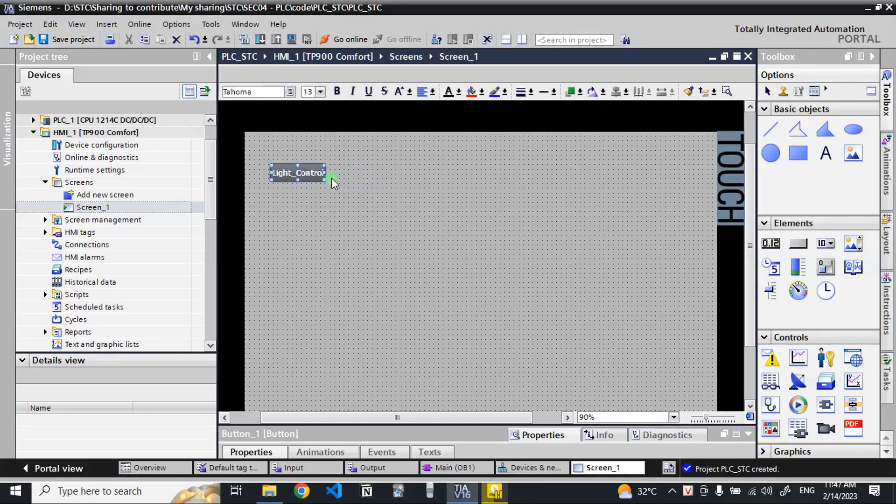
left_click(396, 190)
left_click(308, 177)
left_click(355, 196)
double_click(321, 180)
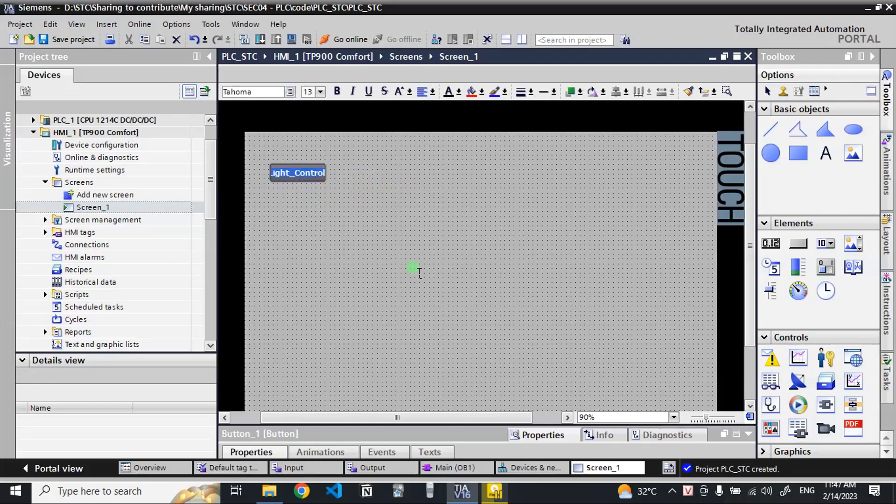
Leave the button's text editing and enlarge the properties area beneath the screen canvas to show the Light_Control button's settings.
left_click_drag(556, 434, 549, 329)
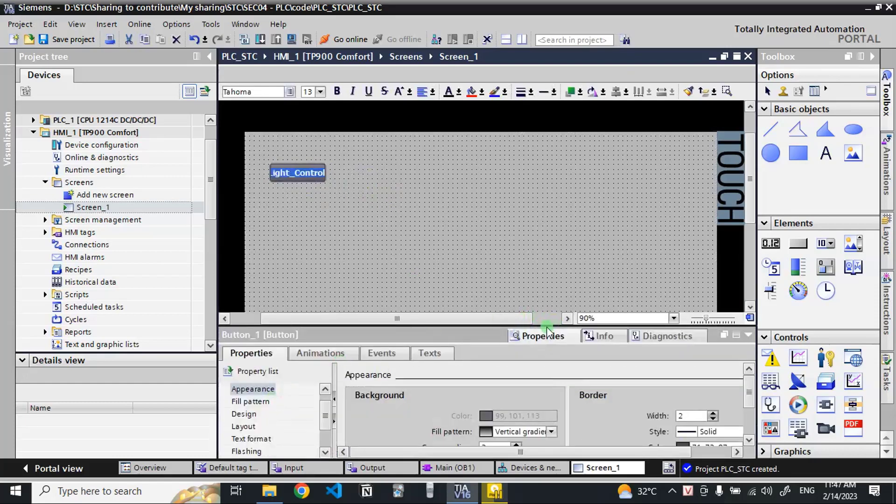
key("Escape")
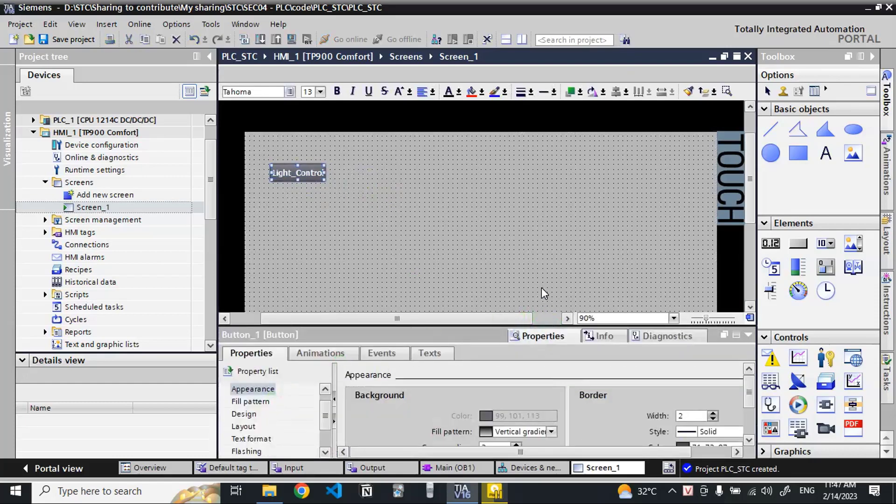
left_click(549, 322)
left_click_drag(550, 327, 272, 318)
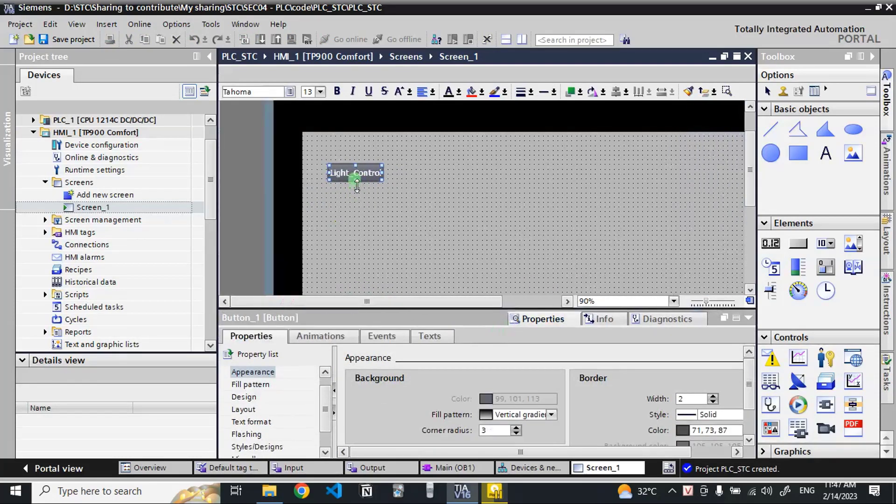
Add an Appearance display animation to the Light_Control button.
left_click(321, 336)
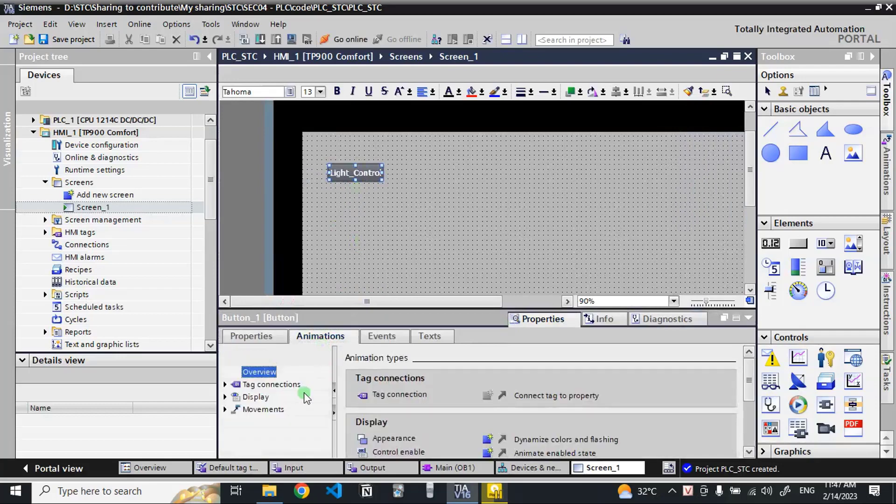
left_click(225, 397)
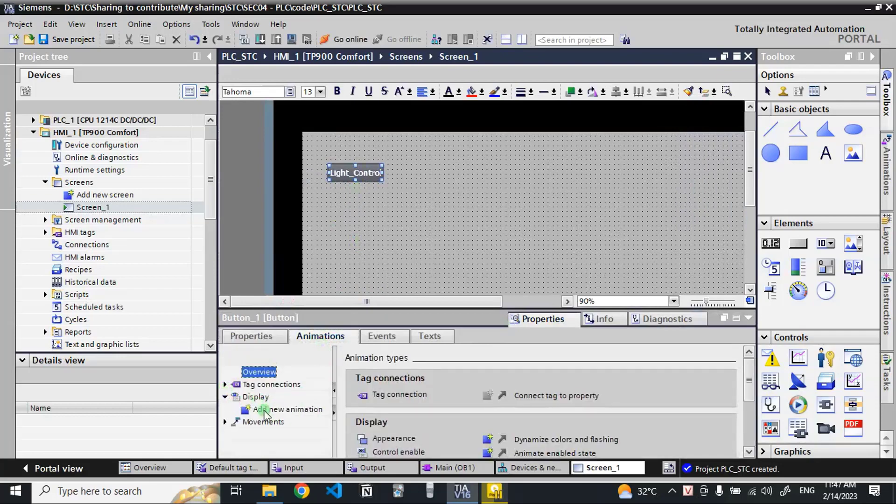
double_click(280, 409)
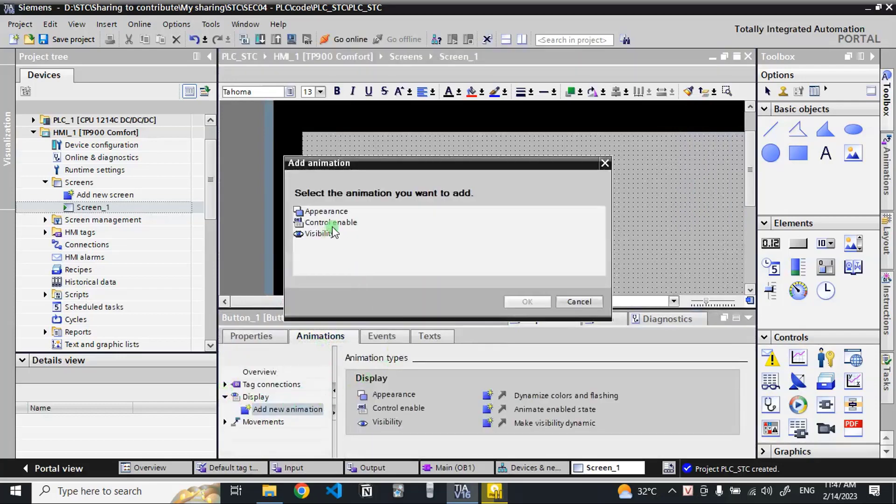
left_click(330, 212)
double_click(329, 212)
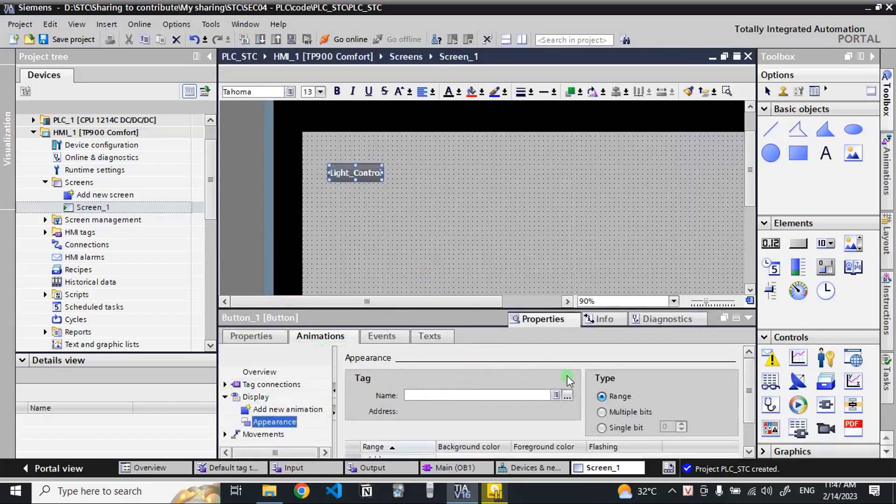
Link the button's appearance animation to the Light_on tag from PLC_1's Input tag table.
left_click(556, 395)
left_click(567, 396)
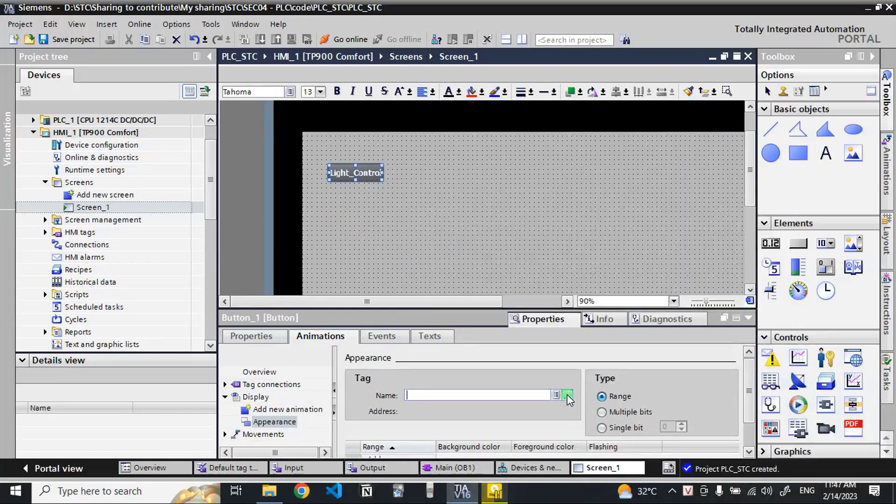
left_click(567, 396)
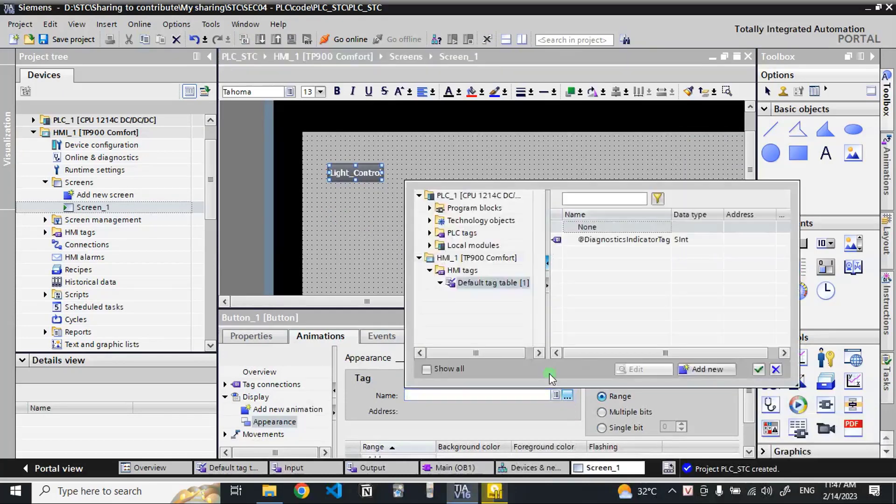
left_click(430, 233)
left_click(511, 260)
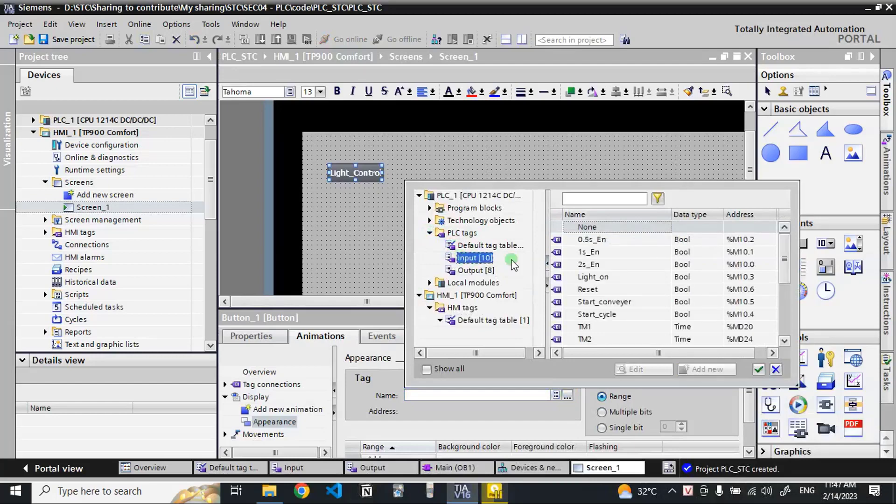
left_click(602, 278)
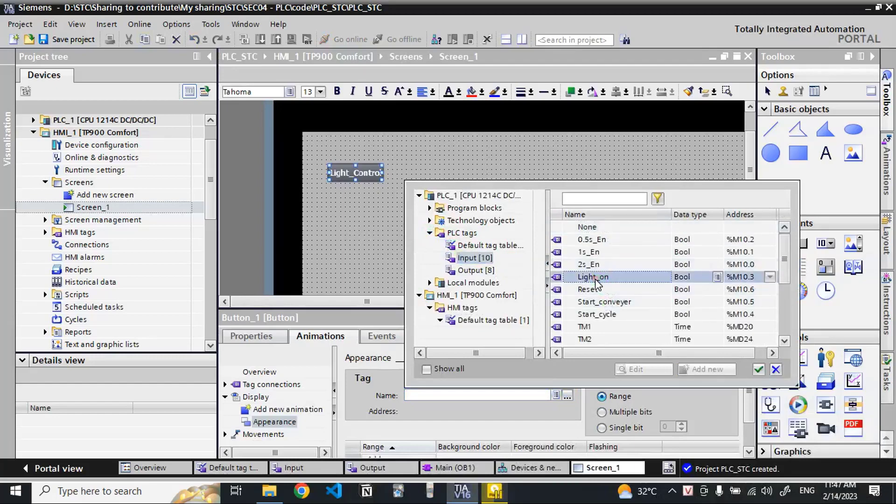
double_click(599, 281)
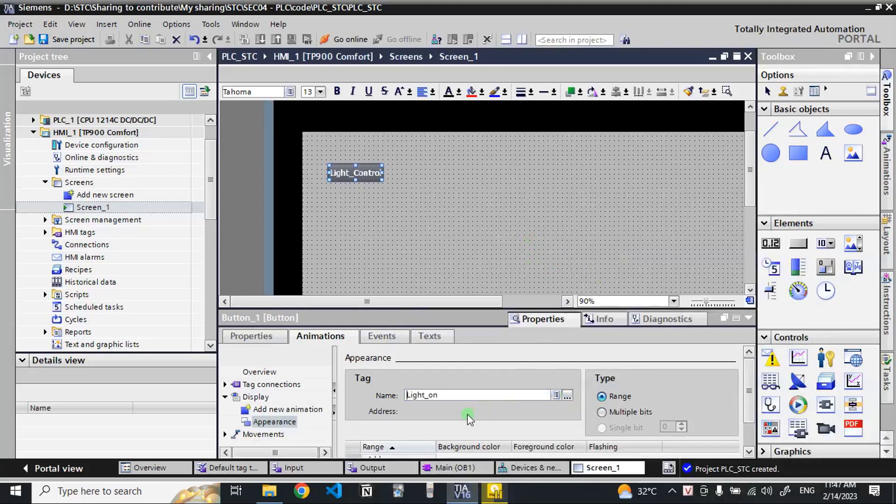
Add range entries 0 and 1 to the Light_Control button's appearance animation.
scroll(752, 399, "down", 2)
scroll(751, 399, "down", 1)
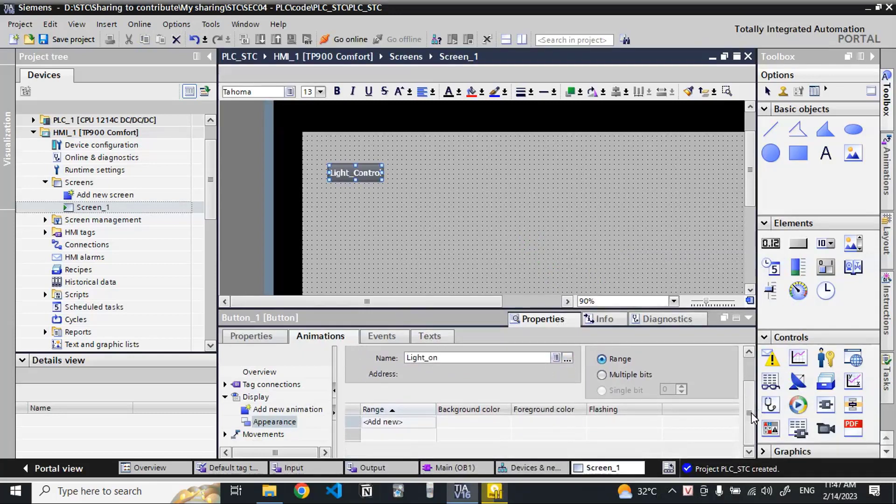
left_click(382, 422)
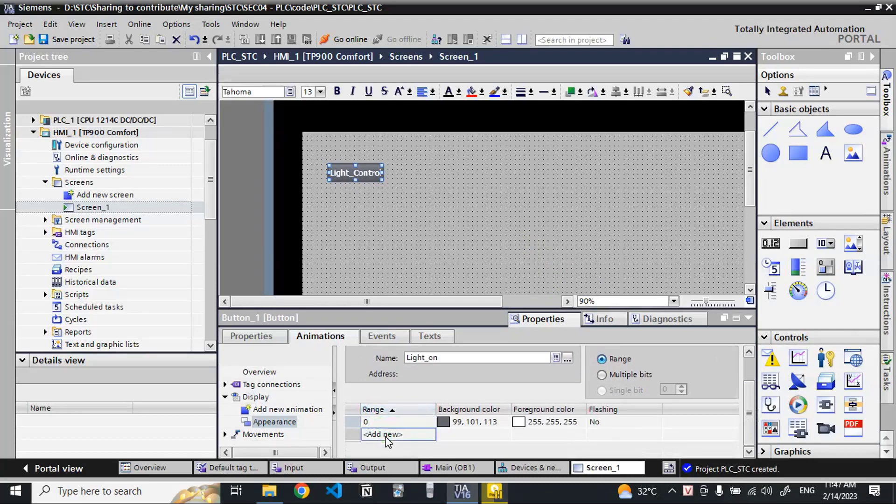
left_click(385, 434)
Set the button's animated background color to red (255, 0, 0) for range 0 and green (0, 255, 0) for range 1.
left_click(494, 425)
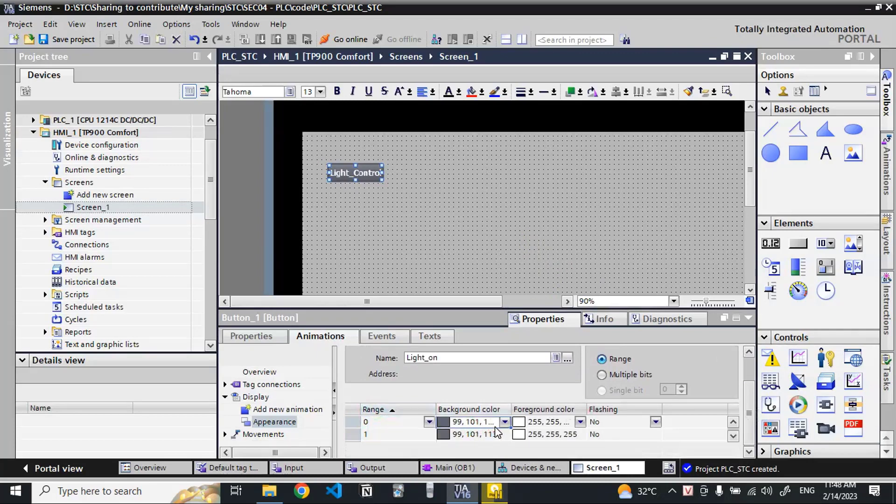
left_click(505, 423)
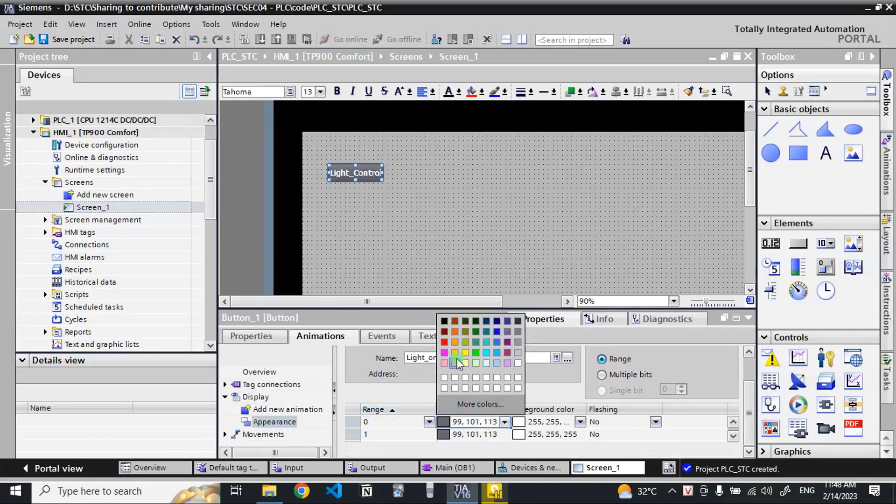
left_click(503, 422)
left_click(476, 434)
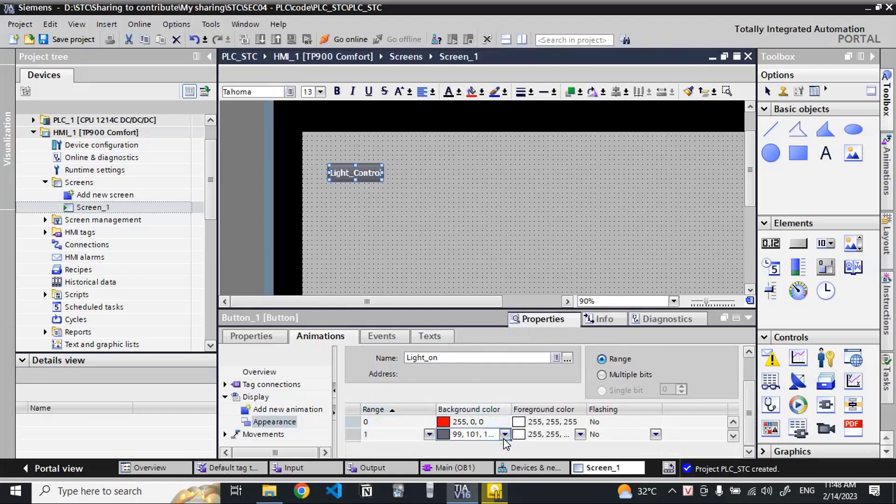
left_click(505, 435)
left_click(476, 365)
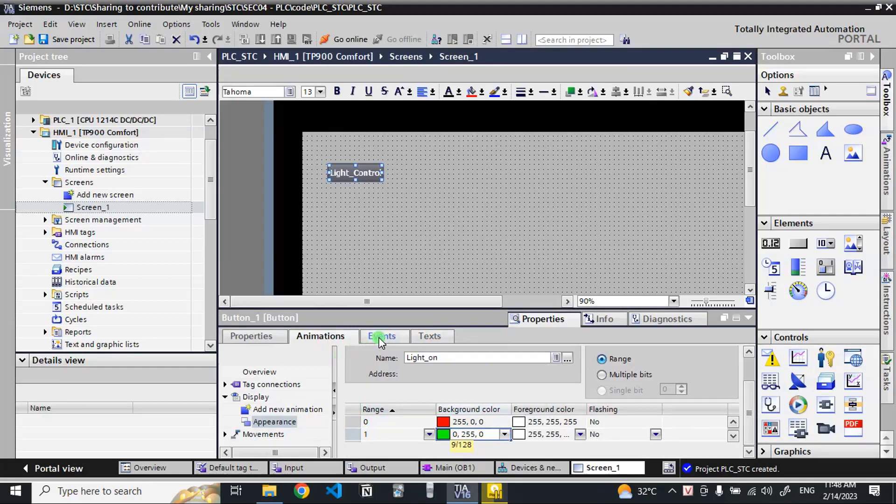
Assign the InvertBit function to the Light_Control button's Click event, using Light_on as its input/output tag.
left_click(381, 337)
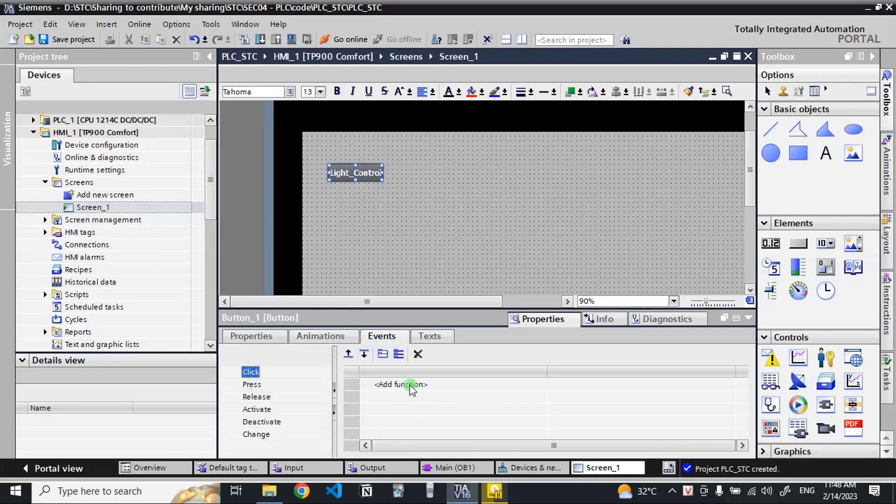
left_click(409, 384)
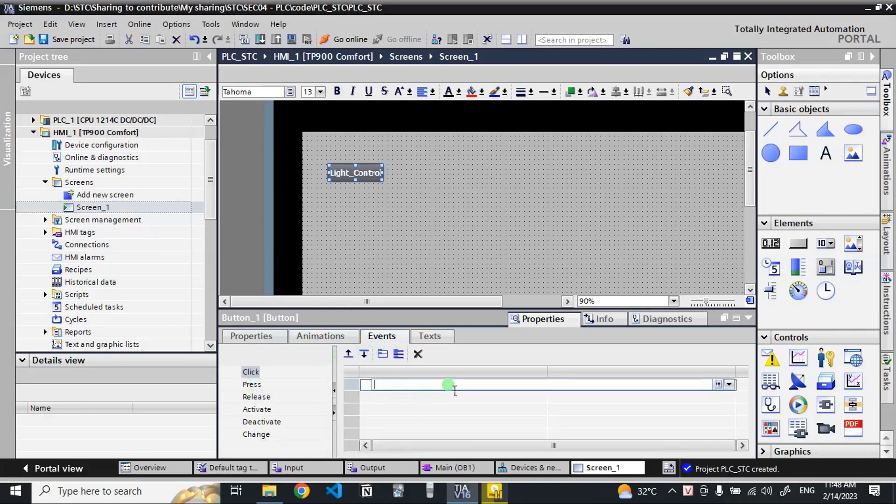
type("in")
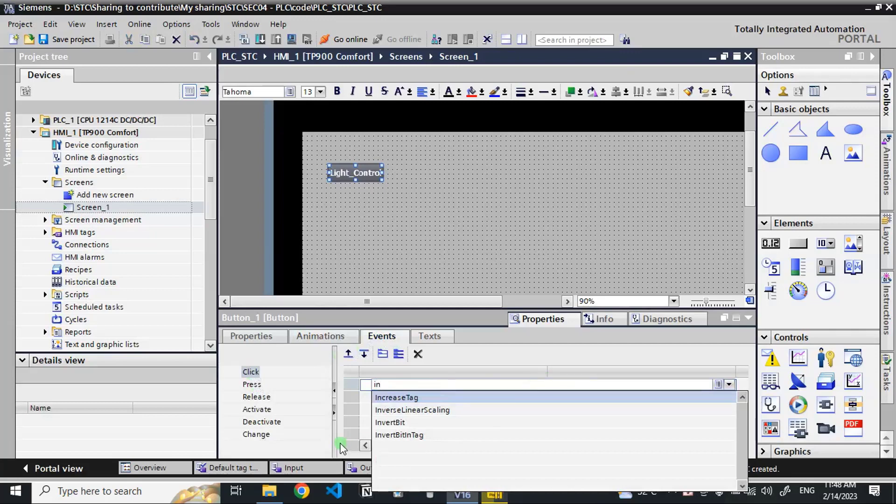
left_click(385, 423)
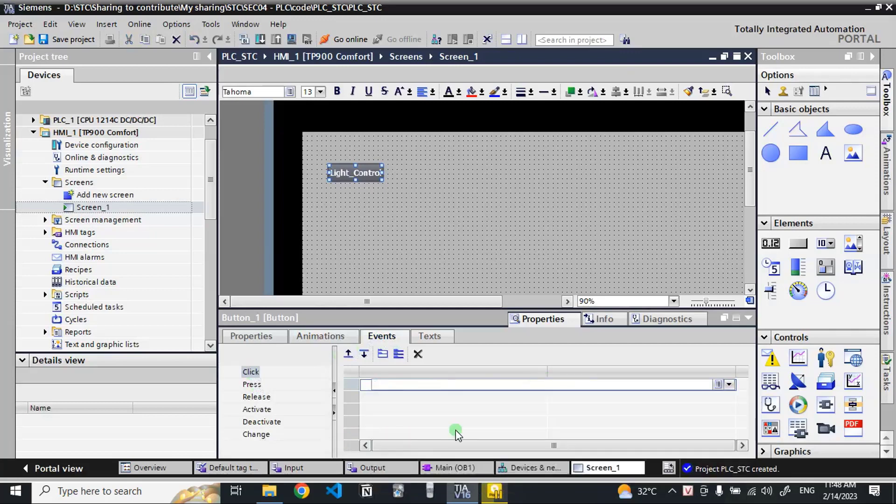
left_click(594, 400)
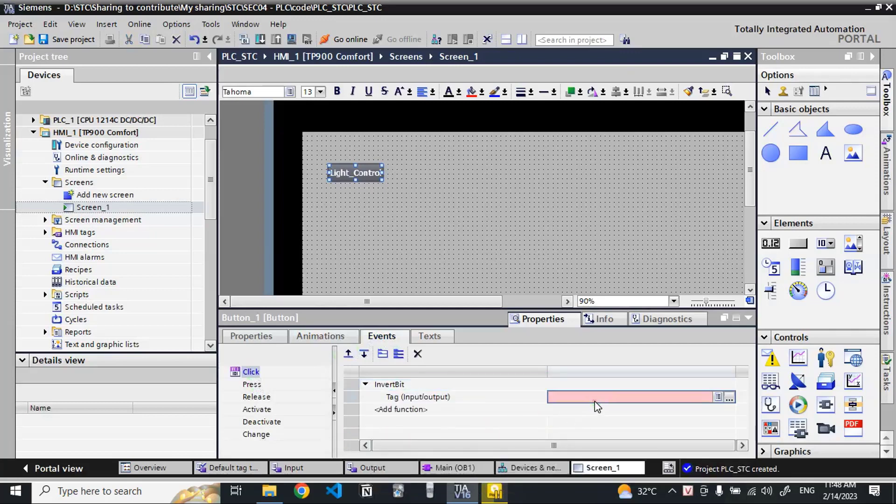
left_click(730, 397)
double_click(696, 242)
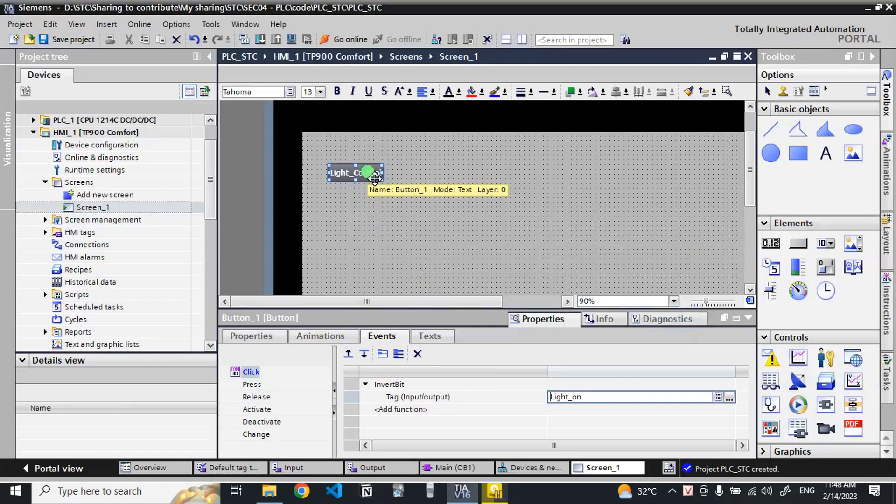
Enlarge the Light_Control button slightly in width and height so its label fits, then deselect it.
left_click(462, 197)
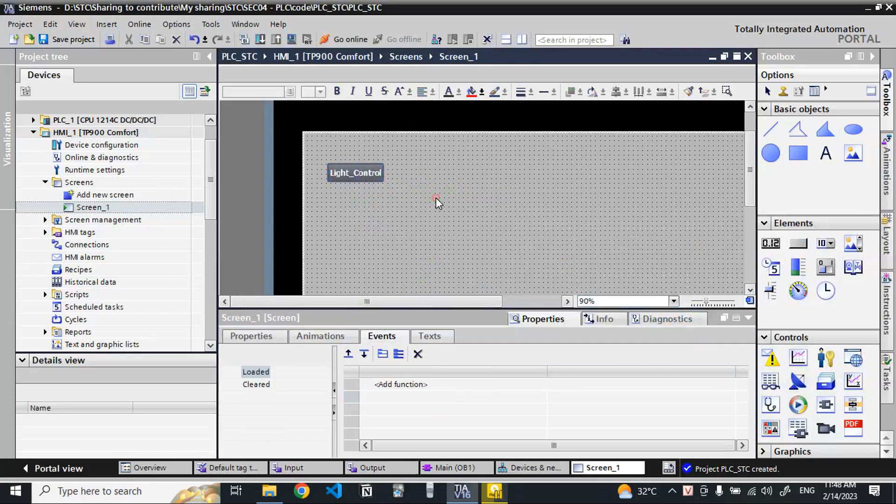
mouse_move(407, 204)
left_mouse_down()
mouse_move(384, 181)
mouse_move(397, 193)
left_mouse_up()
left_click(430, 217)
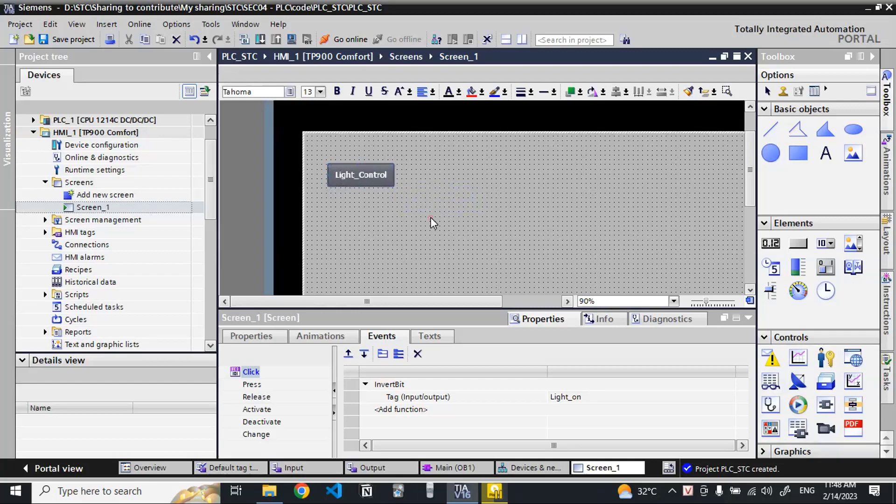
Place a circle about 48 by 48 beside the Light_Control button, on its right.
left_click_drag(466, 300, 495, 309)
left_click(469, 248)
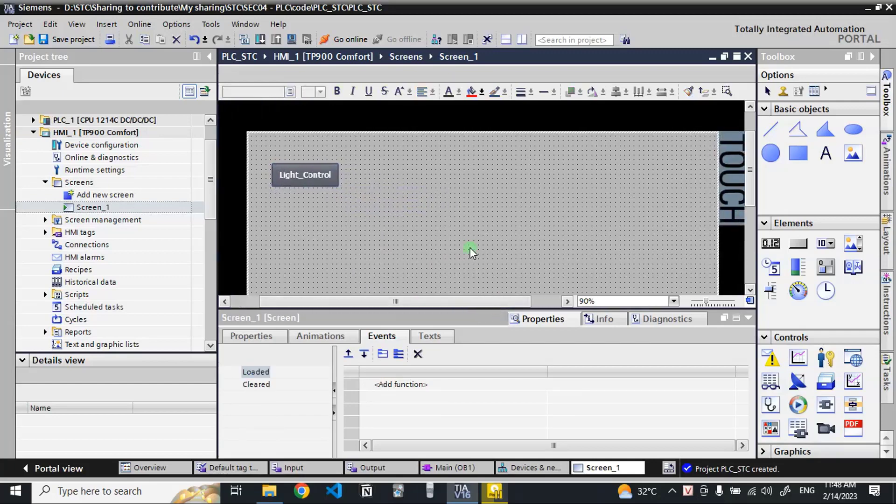
left_click(773, 159)
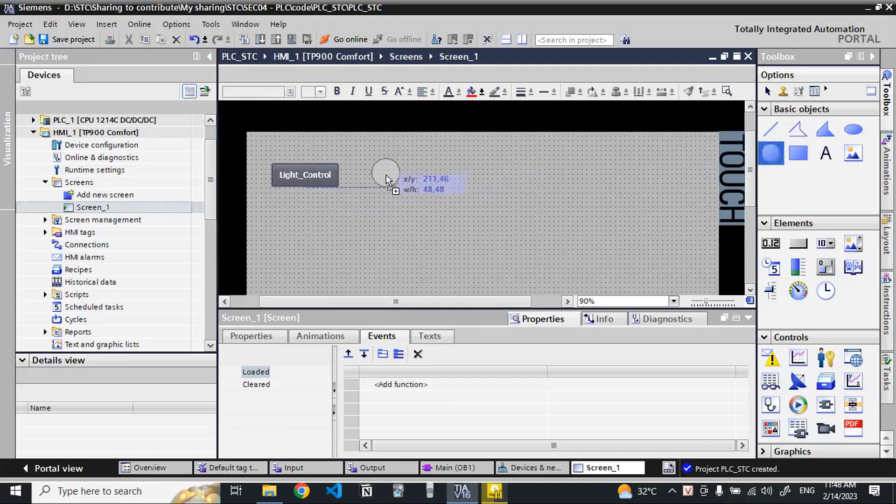
left_click(388, 176)
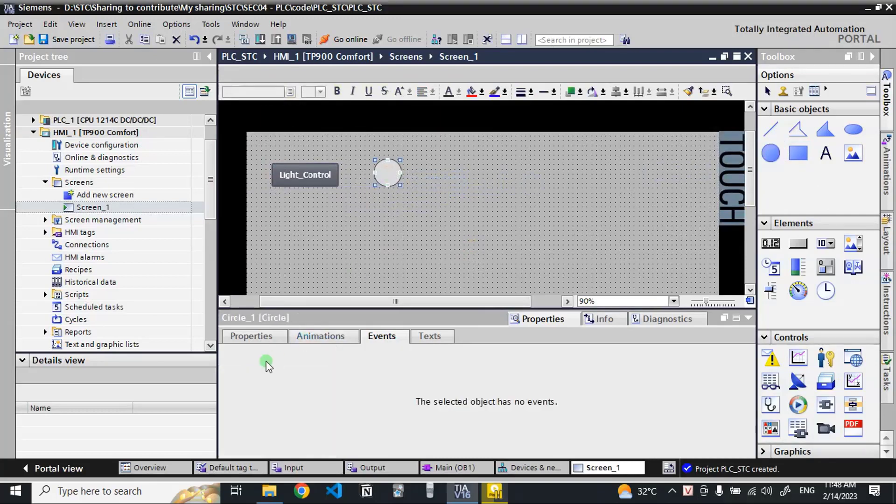
Add an Appearance display animation to the new circle.
left_click(255, 336)
left_click(339, 334)
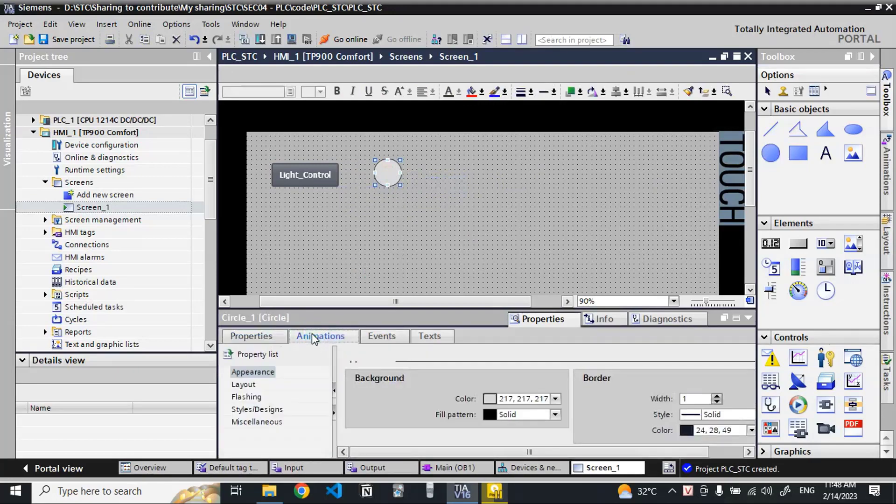
scroll(363, 252, "up", 2)
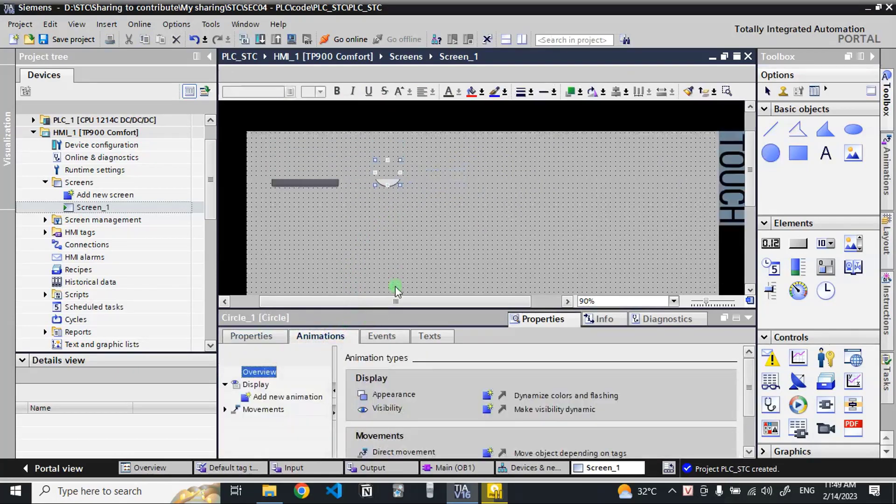
left_click(303, 398)
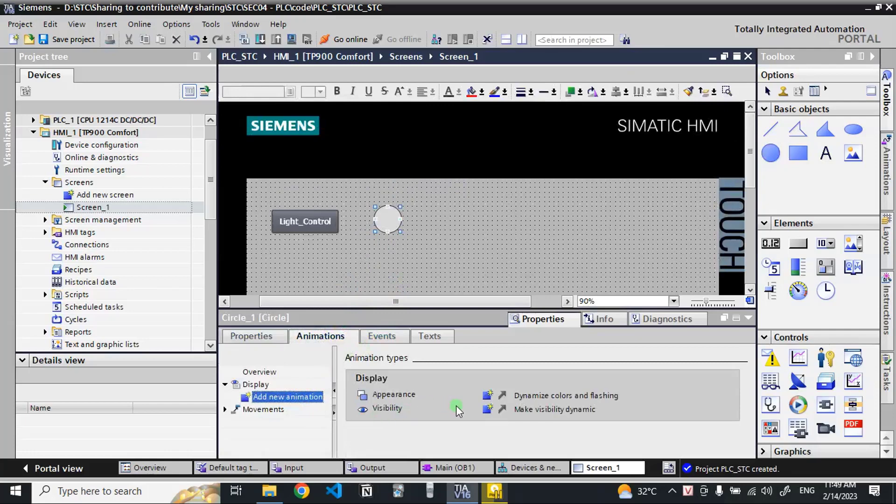
double_click(313, 397)
double_click(326, 211)
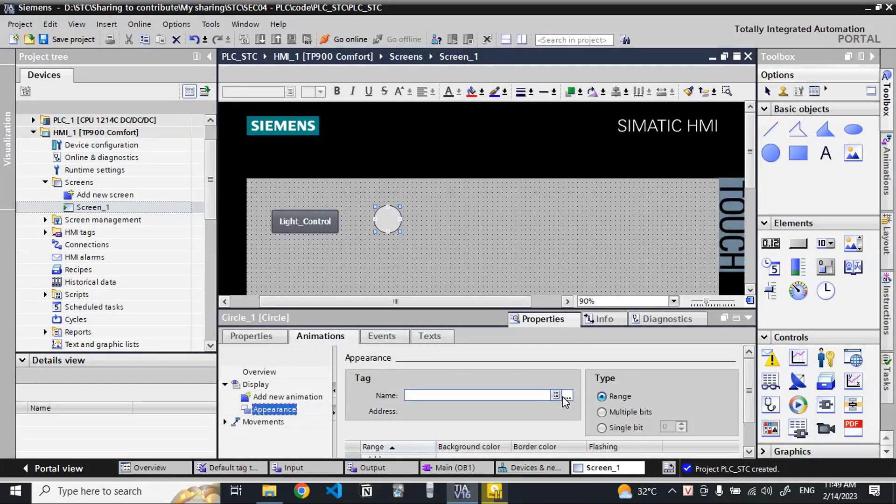
Link the circle's appearance animation to the Light tag from PLC_1's Output tag table.
left_click(567, 396)
left_click(476, 270)
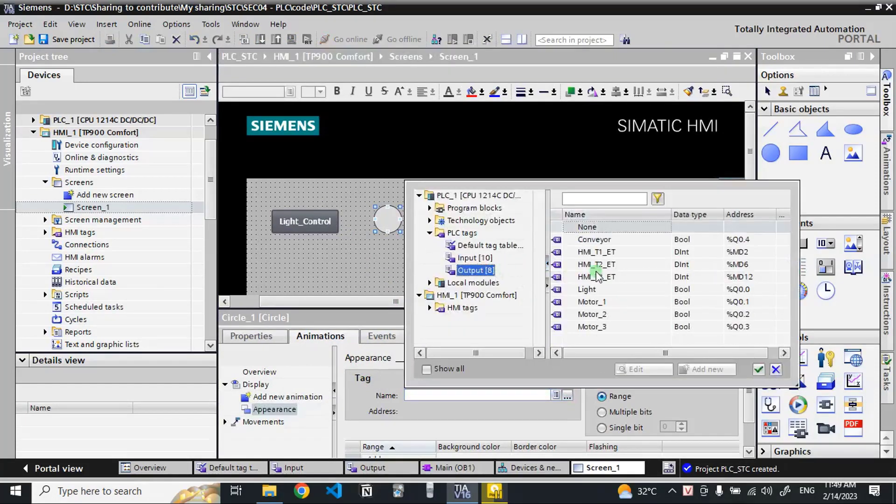
double_click(588, 289)
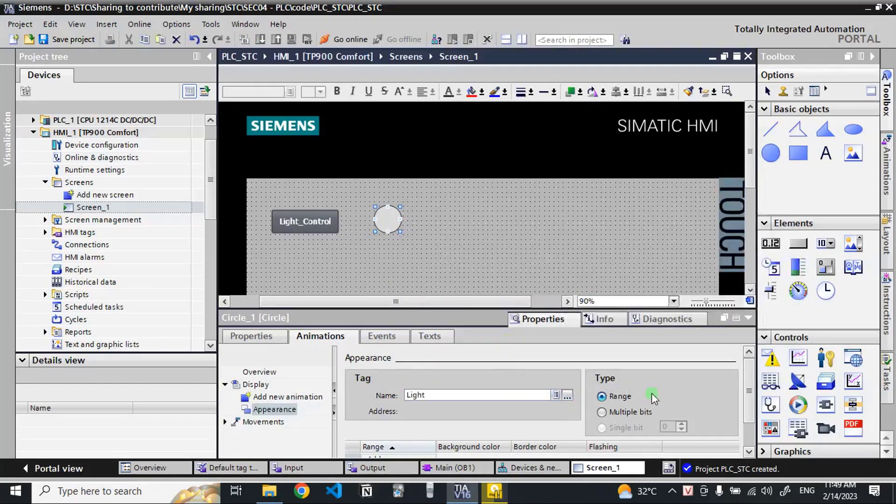
Add ranges 0 and 1 to the circle's appearance animation and set range 1's background color to yellow (255, 255, 0).
scroll(672, 393, "down", 2)
left_click(416, 426)
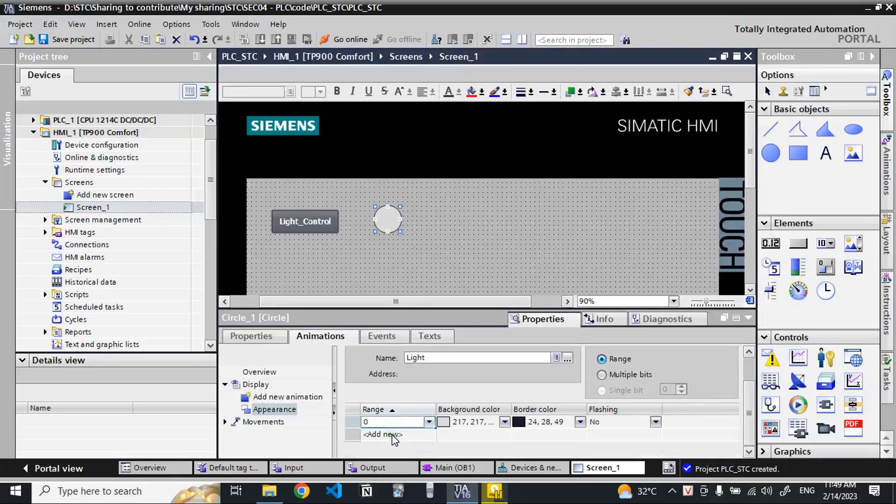
left_click(394, 435)
left_click(497, 434)
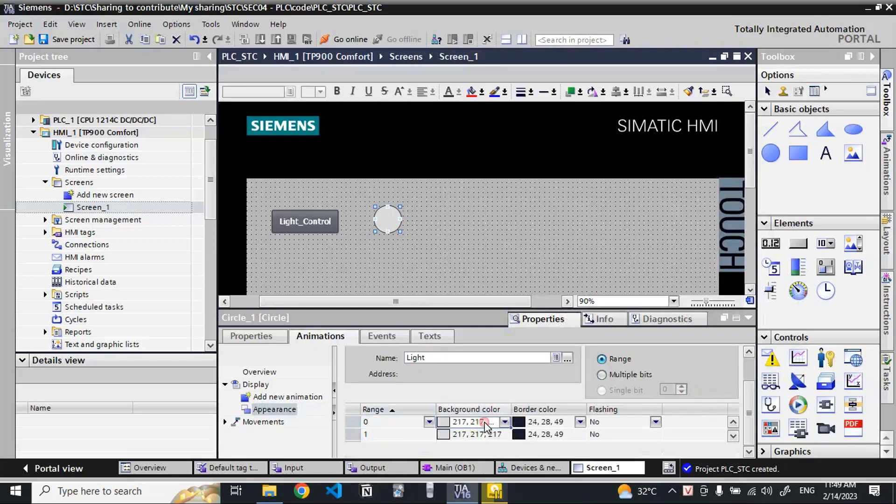
left_click(504, 435)
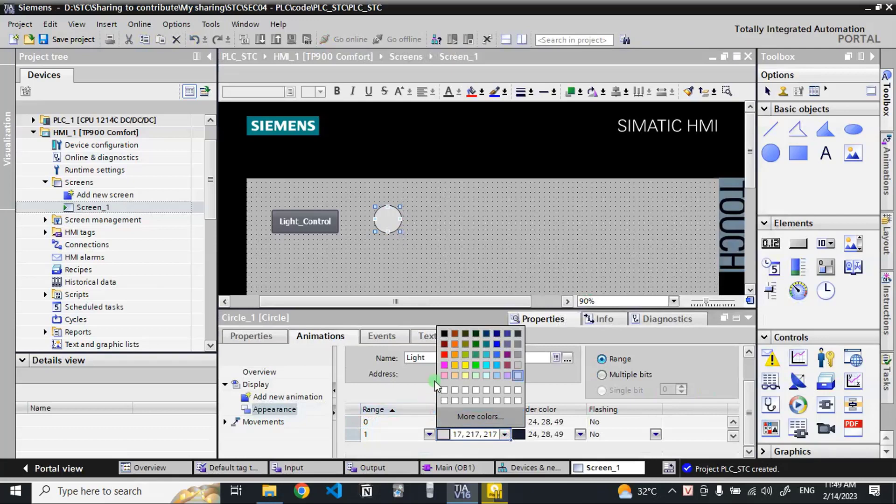
left_click(465, 364)
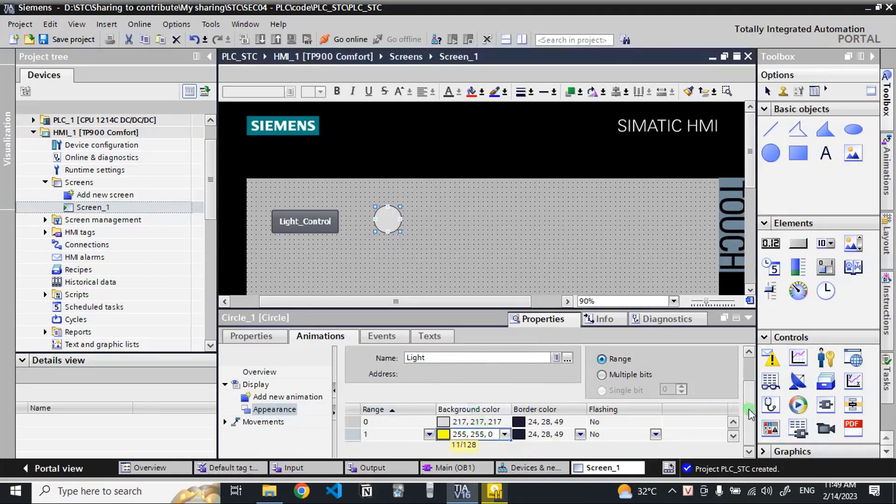
left_click(380, 337)
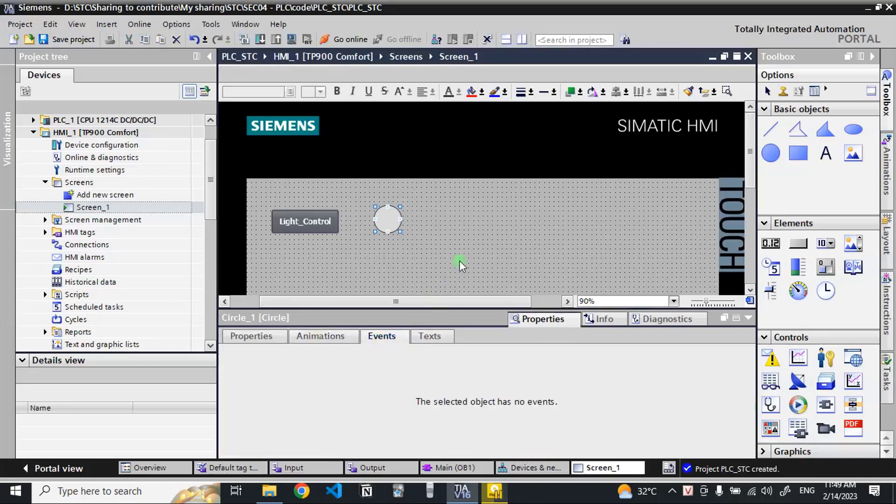
left_click(441, 249)
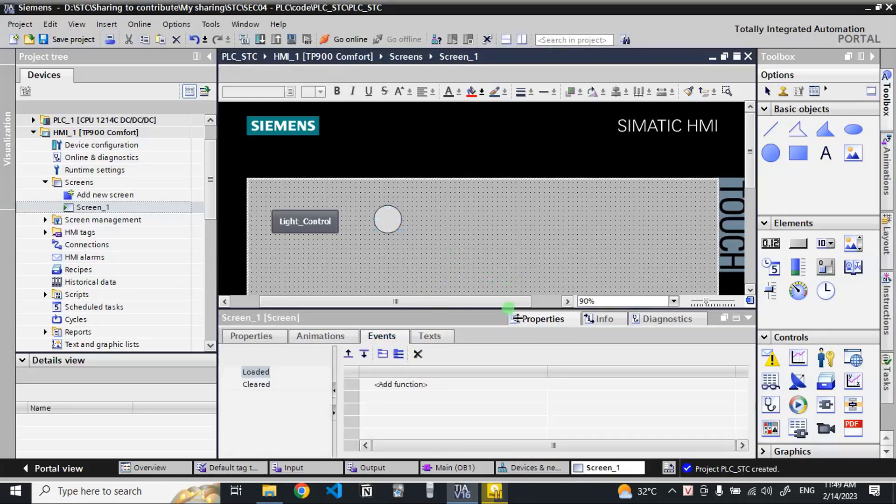
Duplicate the Light_Control button and place the copy to the right of the circle.
left_click_drag(510, 310, 508, 319)
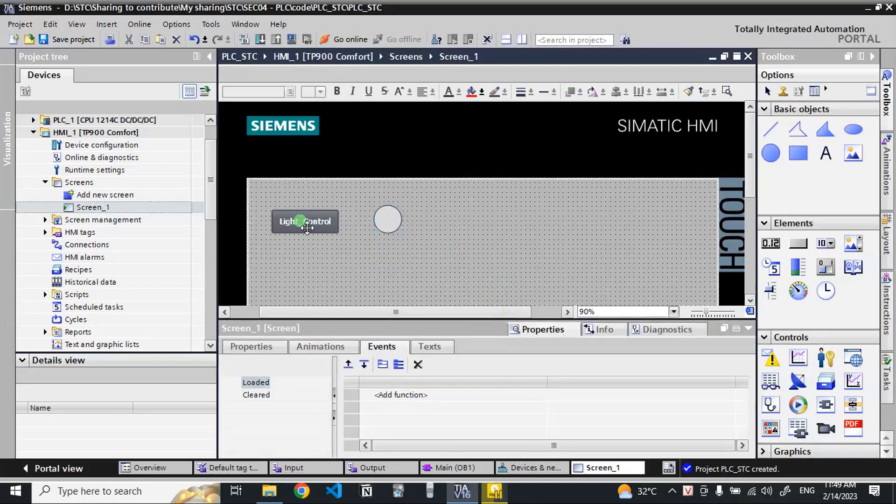
left_click(465, 246)
left_click(334, 223)
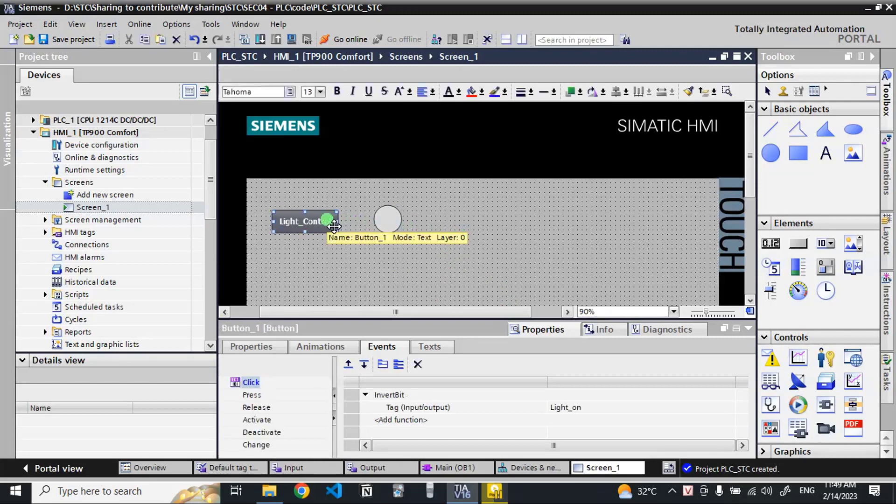
left_click(455, 238)
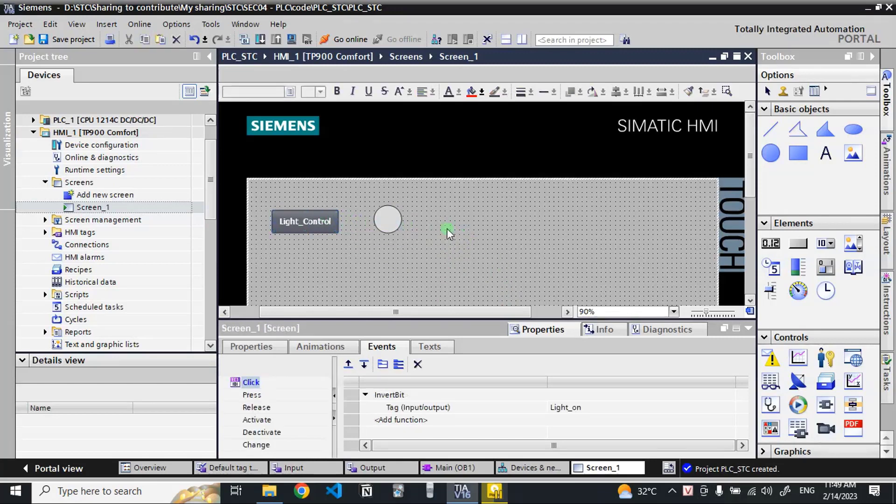
key("ctrl+v")
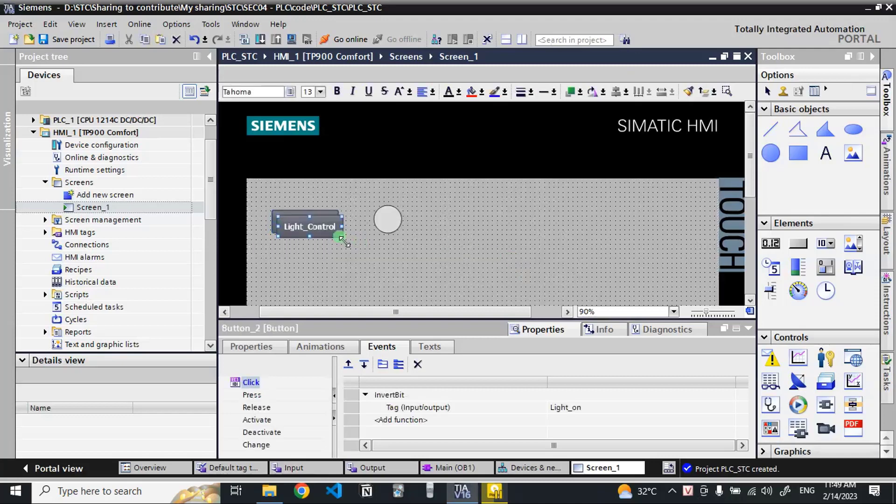
left_click(500, 237)
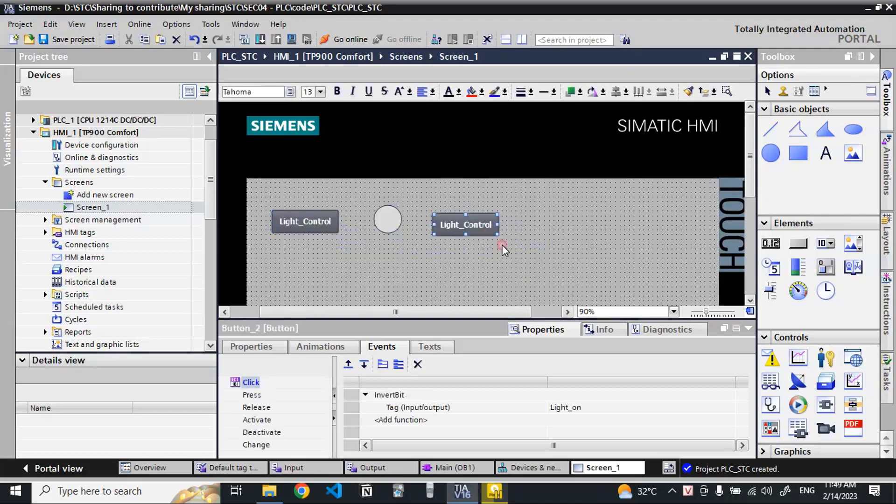
Make the copied button slightly narrower and taller, and move it up level with the circle.
left_click_drag(498, 236, 495, 240)
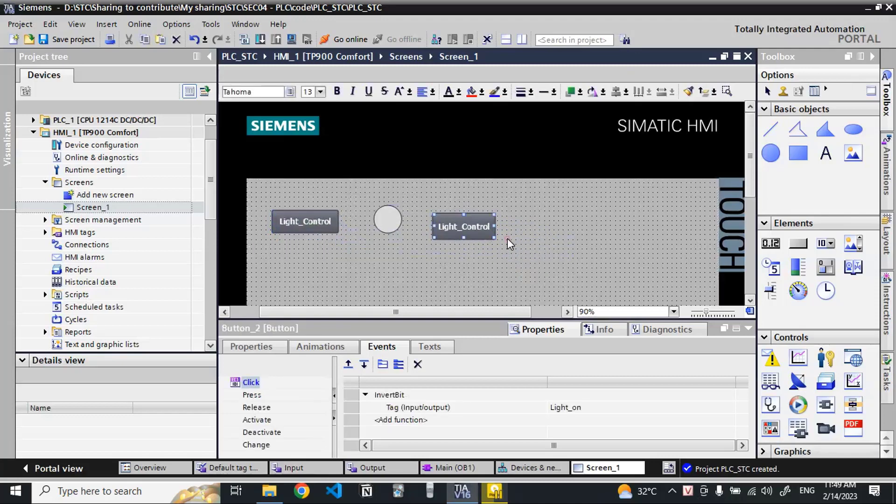
left_click(533, 237)
left_click(533, 237)
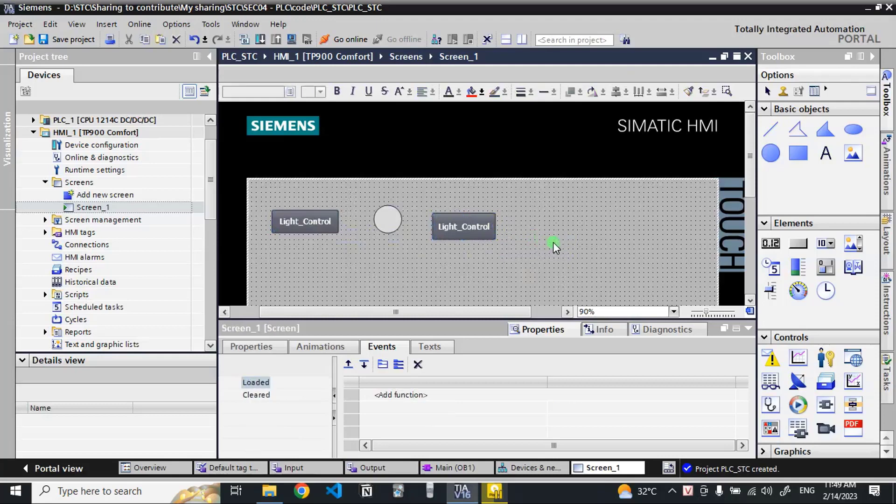
scroll(486, 313, "left", 1)
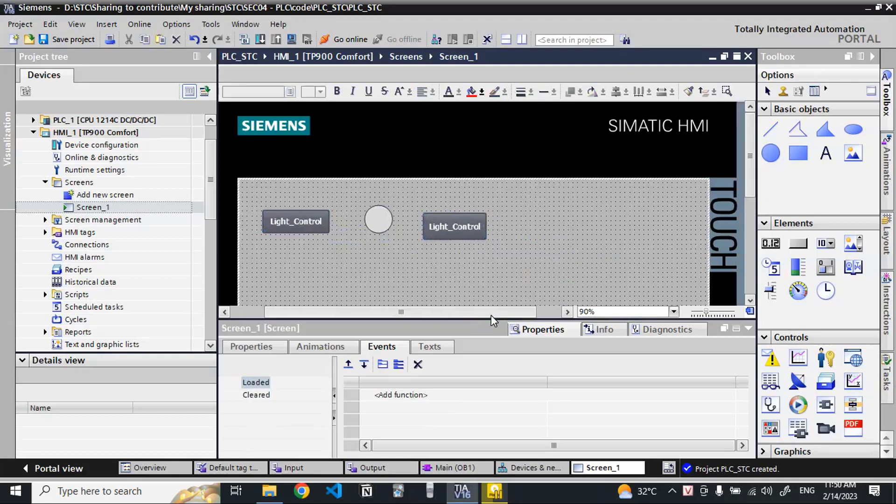
left_click(451, 206)
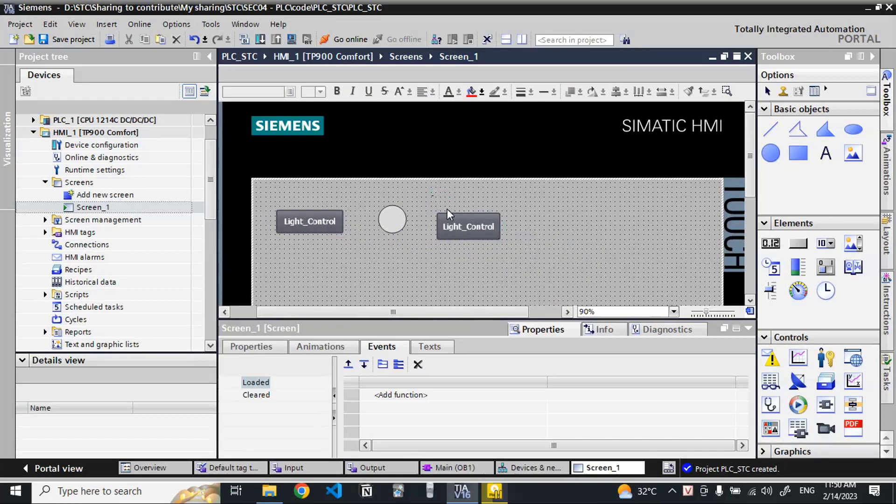
left_click_drag(479, 234, 478, 224)
Change the copied button's label to "0.5 Hz 2s".
left_click(475, 216)
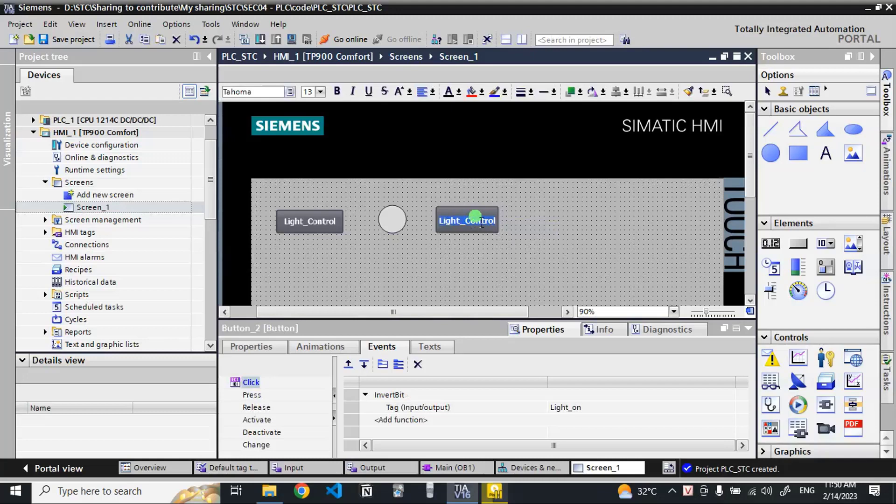
type("0.5H")
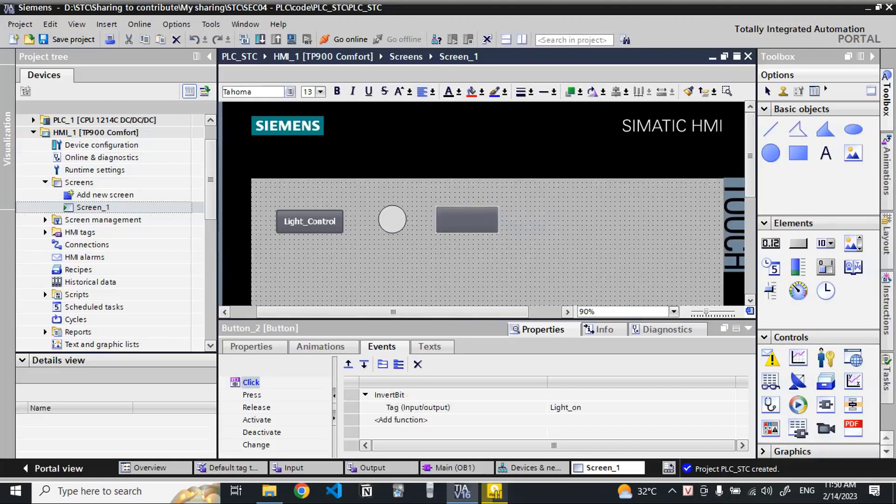
left_click(482, 222)
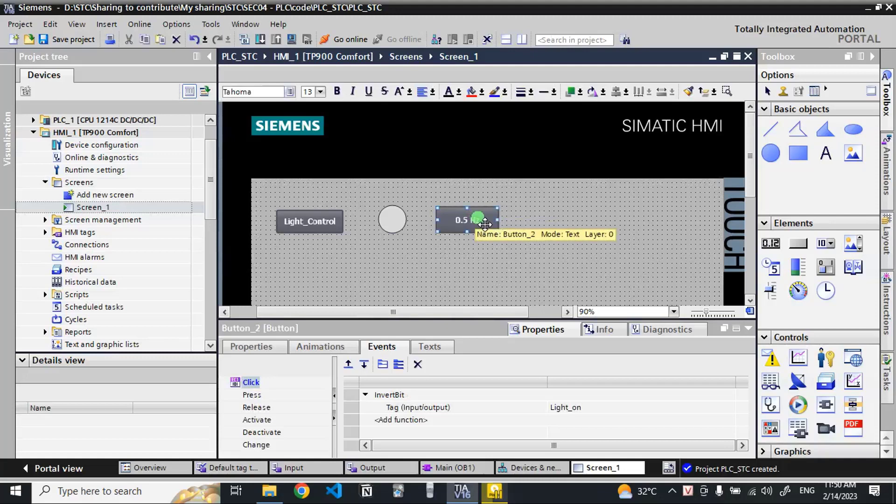
double_click(486, 225)
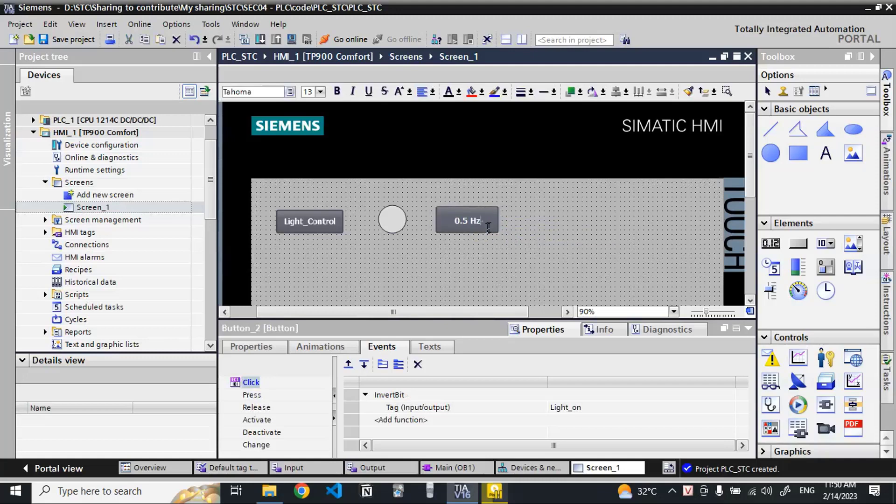
left_click(493, 218)
left_click(493, 218)
type("2s")
Narrow the 0.5 Hz 2s button so it fits closely around its label, then deselect it.
left_click(500, 223)
left_click_drag(506, 230, 481, 227)
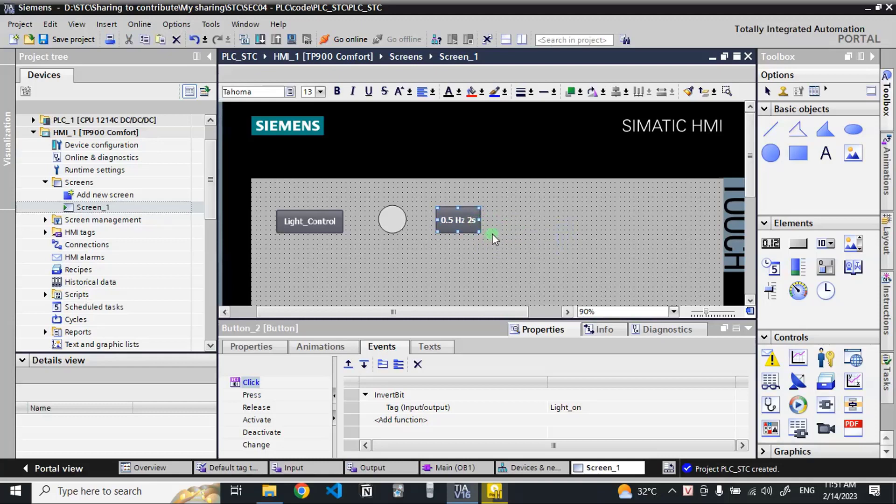
left_click(493, 235)
Link the 0.5 Hz 2s button's appearance animation to the 2s_En tag from PLC_1's Input tag table.
right_click(474, 226)
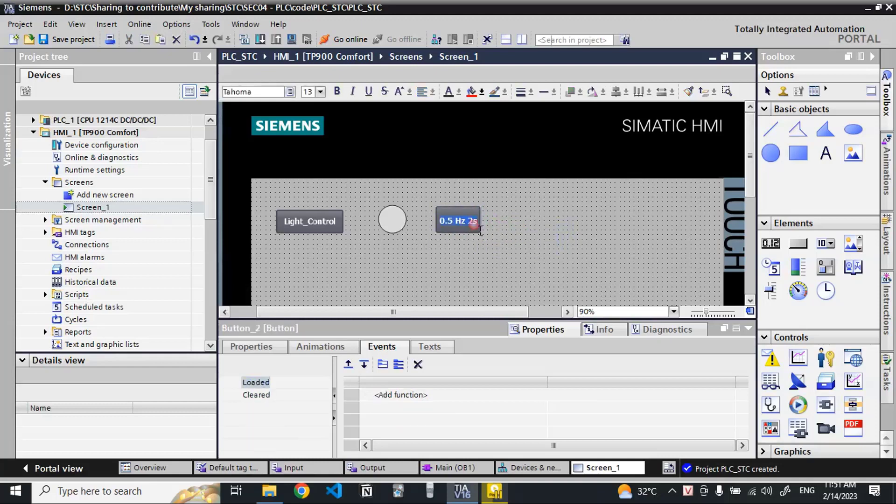
left_click(312, 346)
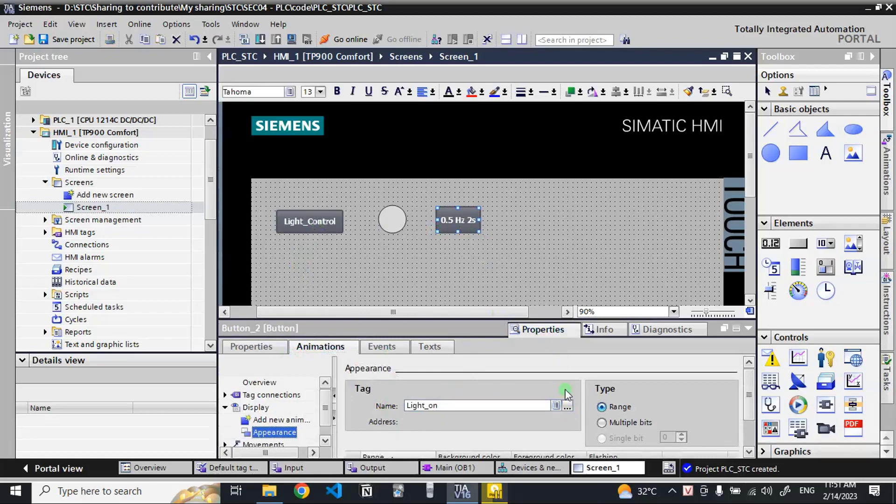
left_click(567, 407)
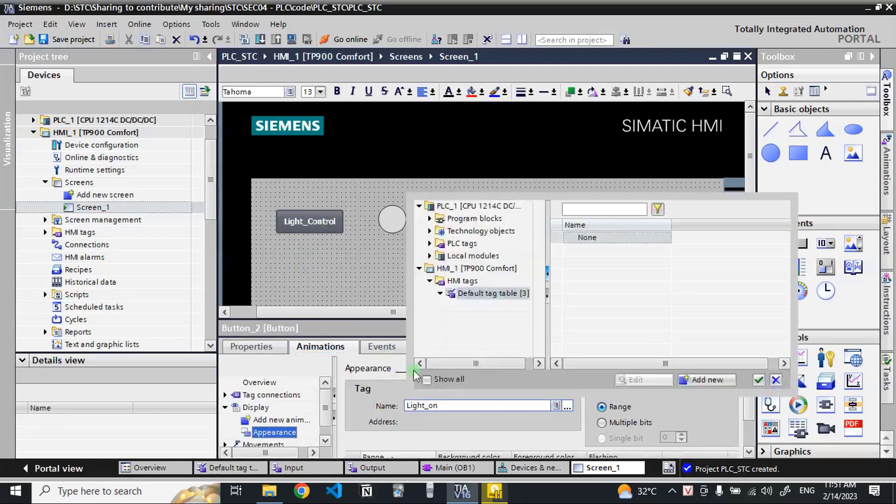
left_click(430, 244)
left_click(490, 257)
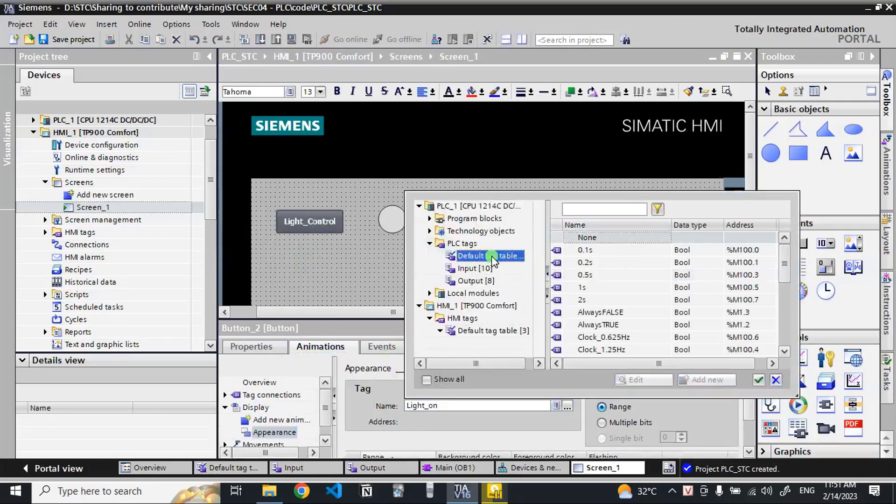
left_click(476, 269)
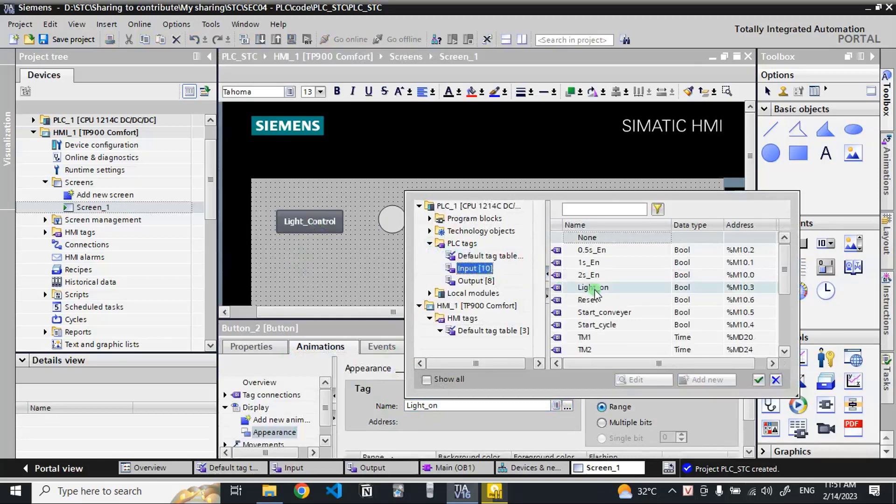
left_click(596, 275)
left_click(602, 251)
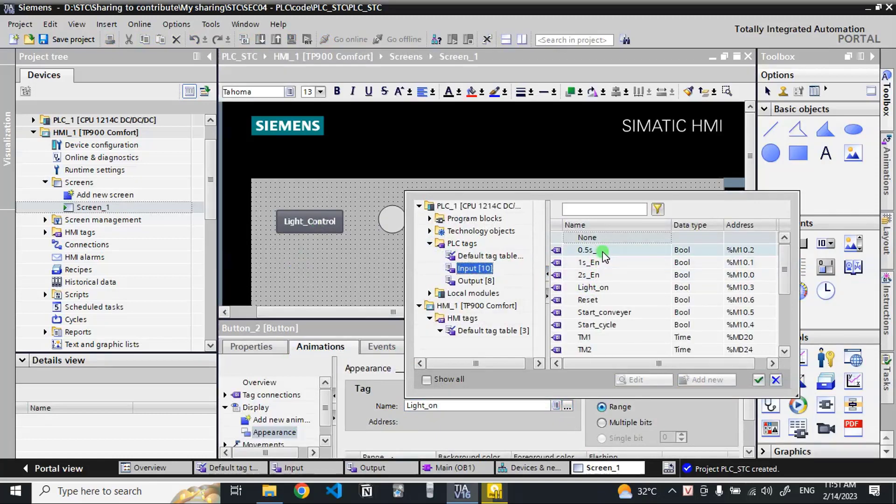
double_click(598, 273)
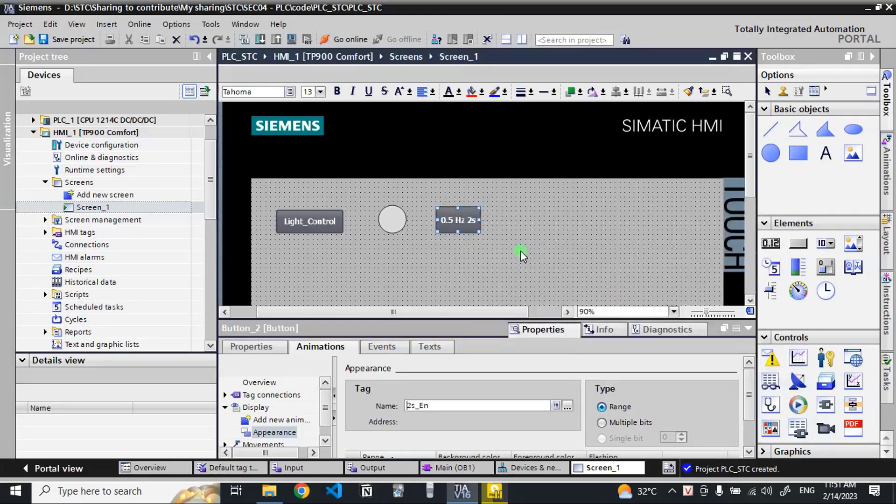
left_click(520, 251)
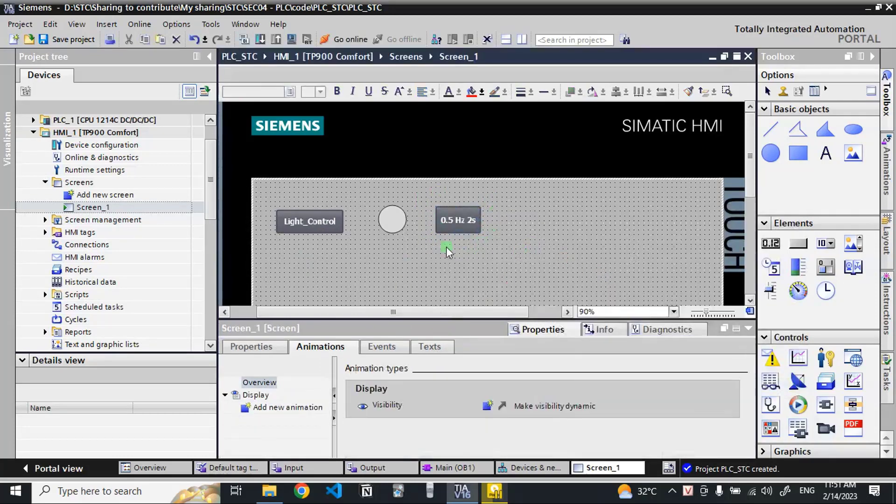
Delete the range 0 entry from the 0.5 Hz 2s button's appearance animation, keeping only the green range 1 entry.
left_click(455, 224)
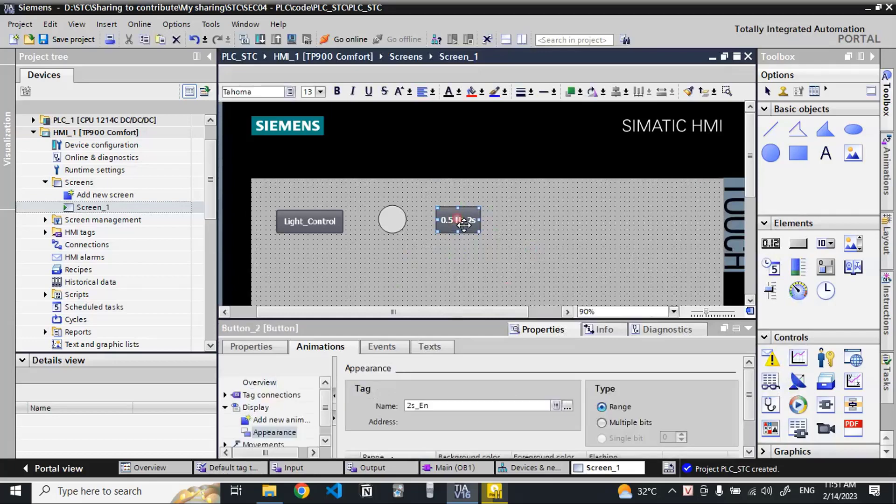
left_click(386, 349)
left_click(321, 346)
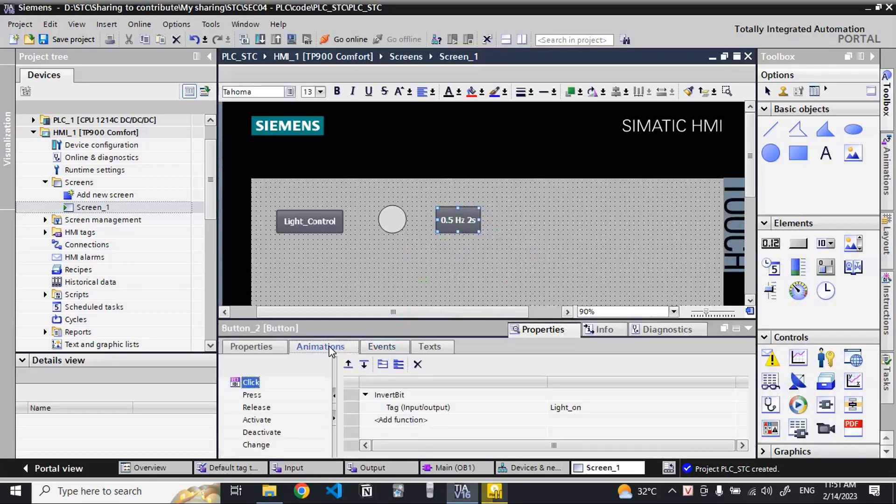
left_click_drag(458, 322, 459, 285)
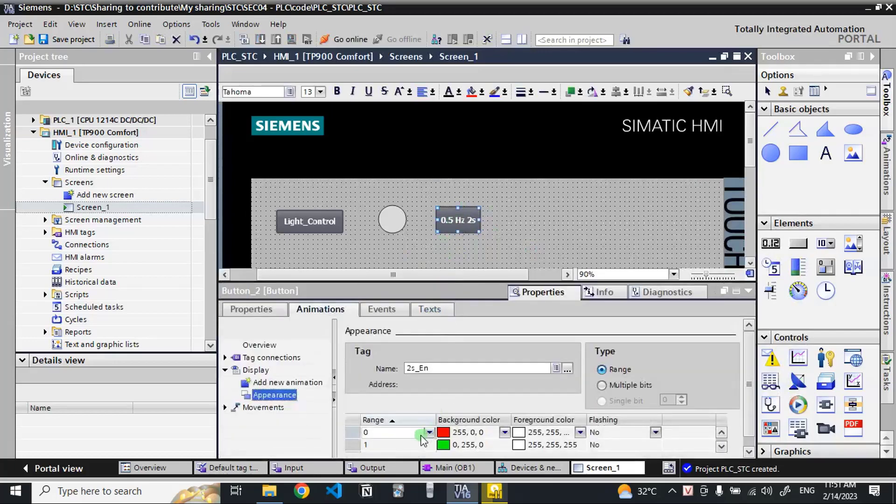
left_click(357, 433)
right_click(364, 434)
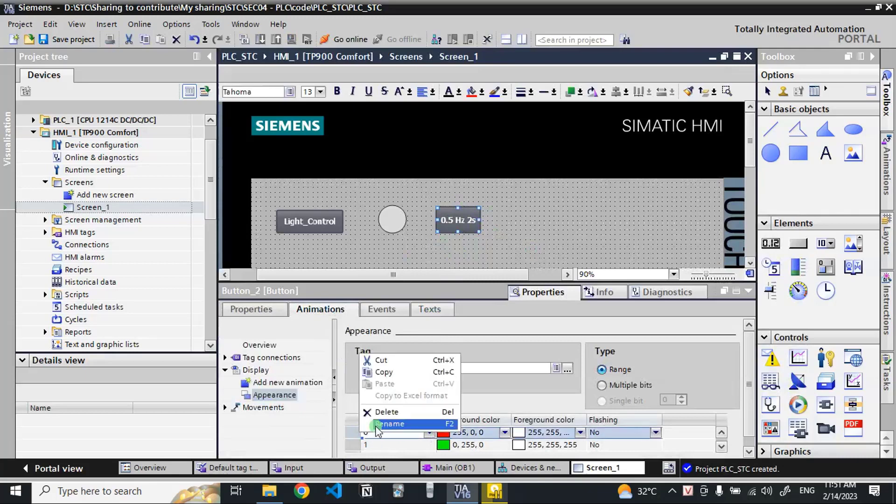
left_click(379, 411)
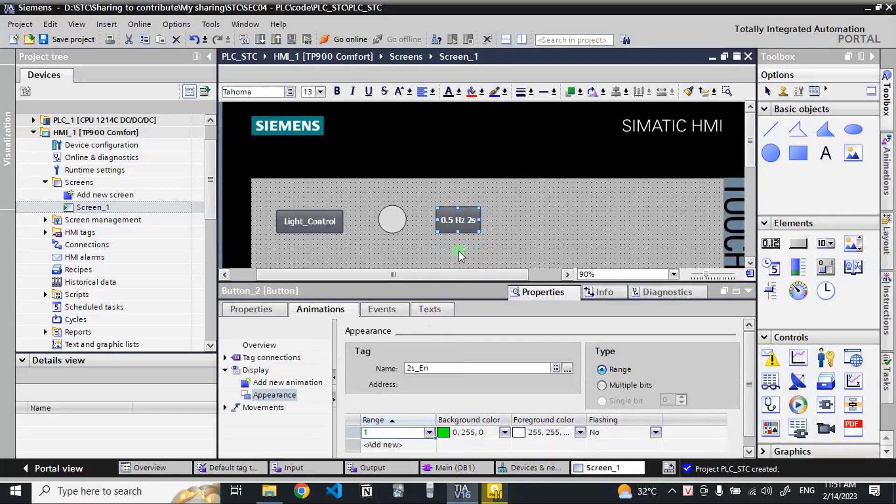
left_click(467, 215)
left_click(449, 433)
Set the InvertBit tag in the 0.5 Hz 2s button's Click event to 2s_En.
left_click(375, 309)
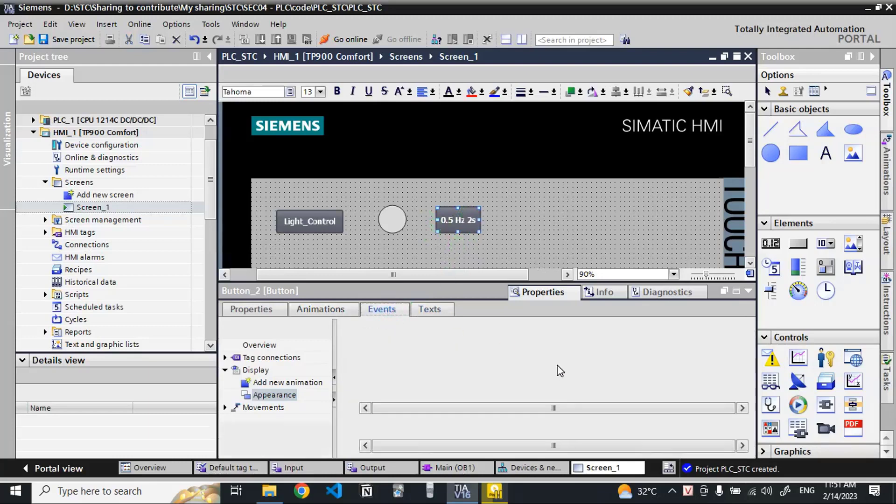
left_click(598, 373)
left_click(601, 381)
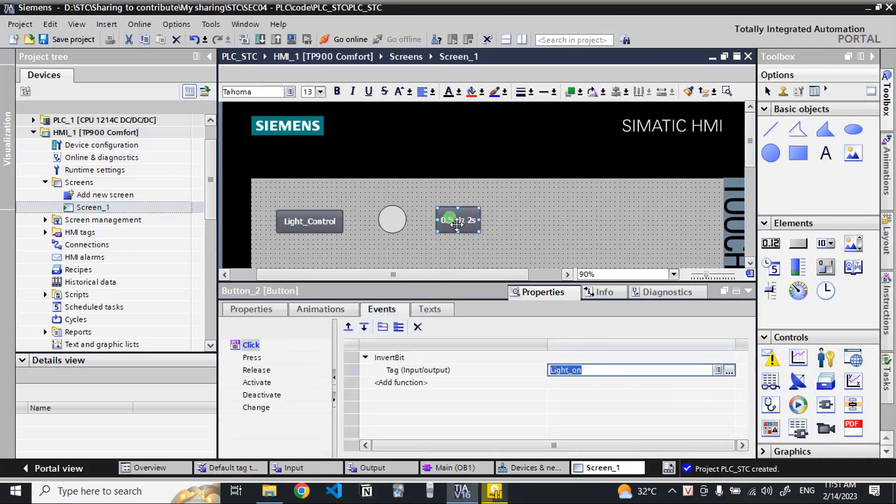
left_click(718, 371)
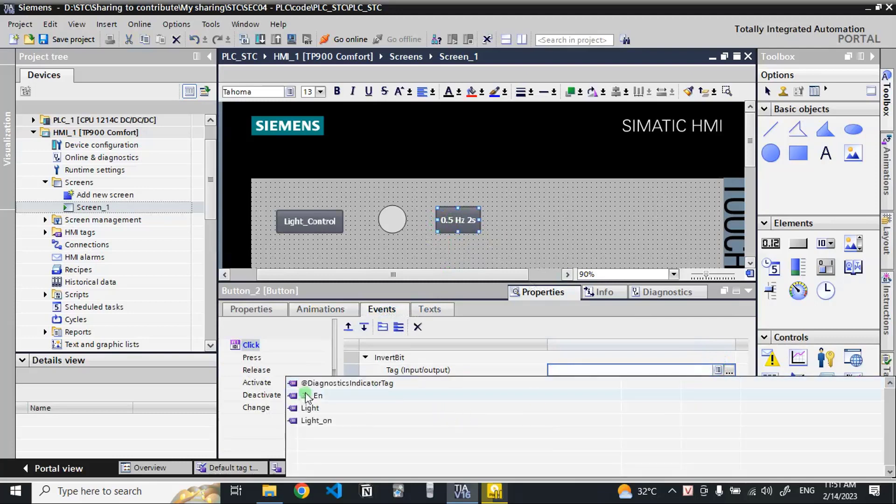
left_click(313, 400)
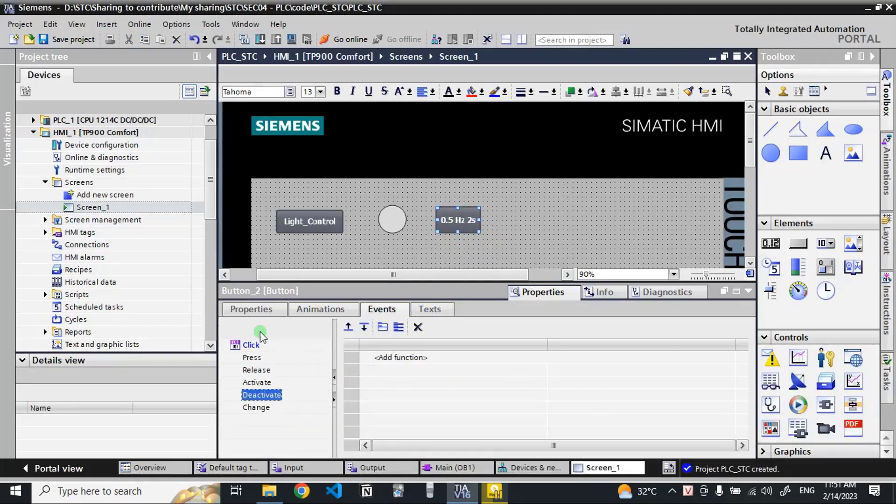
left_click(251, 345)
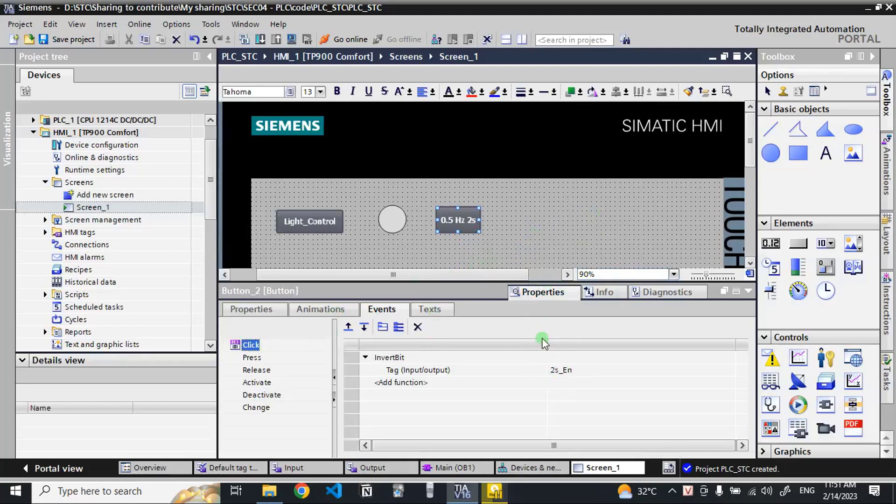
left_click(321, 310)
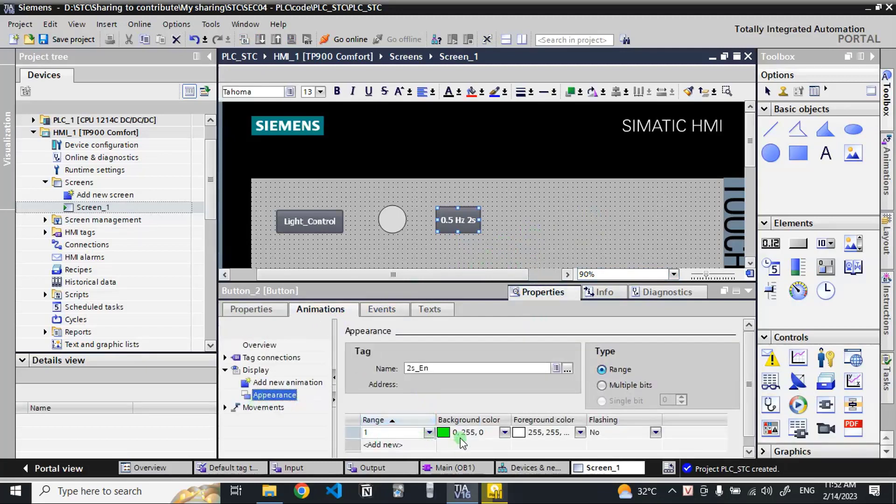
Duplicate the 0.5 Hz 2s button twice, placing both copies in a row to its right.
left_click(459, 228)
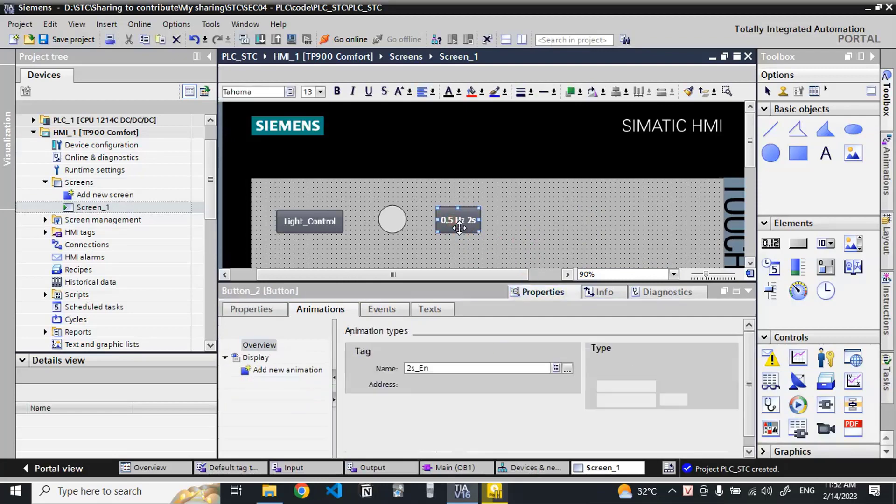
left_click(574, 225)
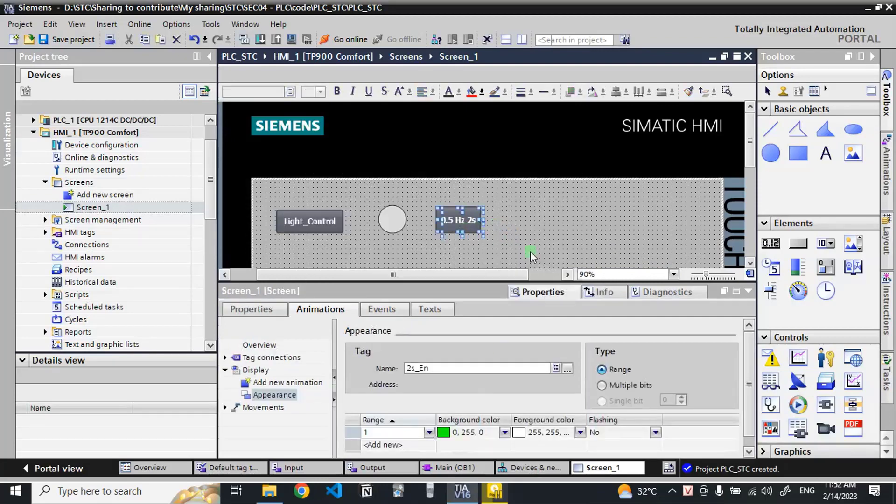
left_click_drag(464, 229, 523, 223)
left_click(607, 229)
left_click(490, 229)
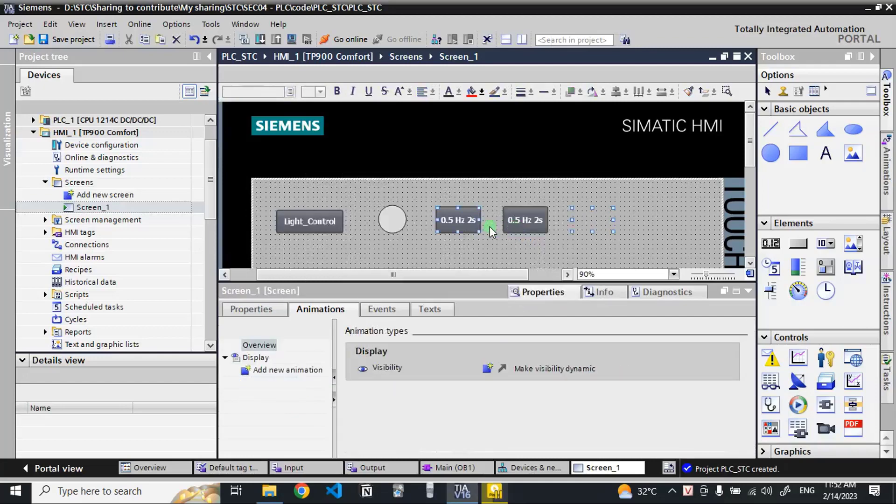
Relabel the first copied button "1 Hz 1s" and the second one "2 Hz 0.5s".
left_click(526, 224)
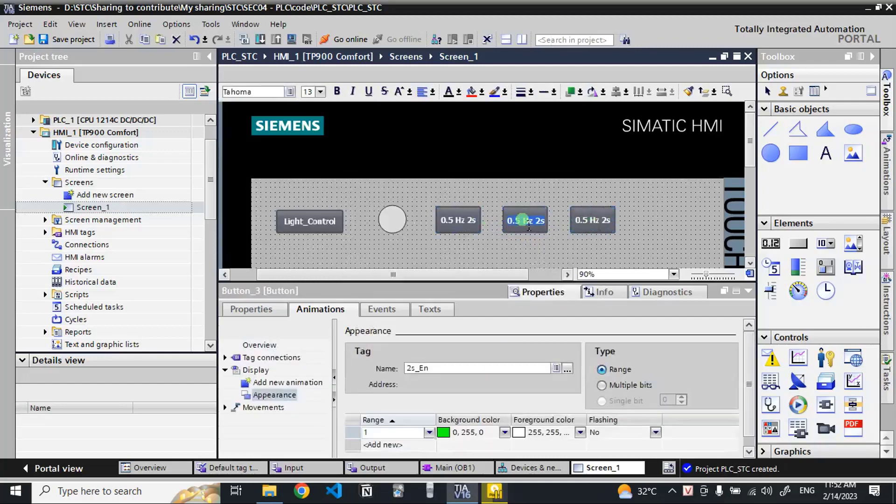
key("Delete")
double_click(610, 224)
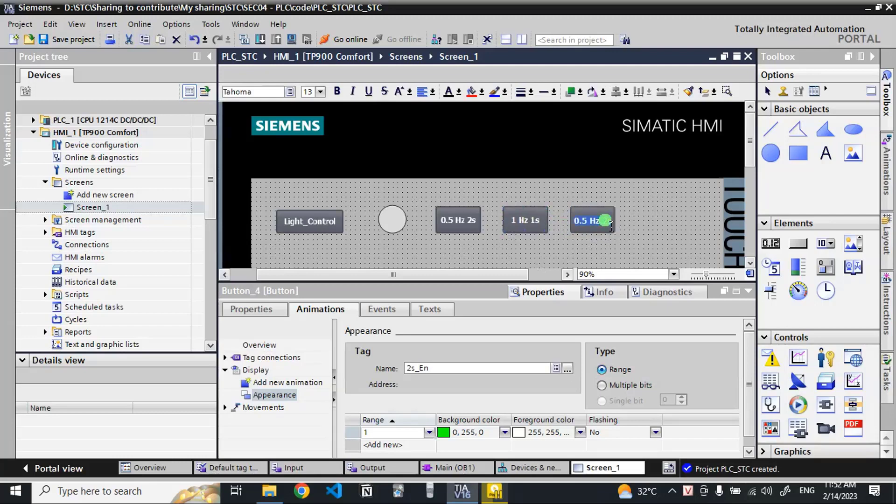
type("2")
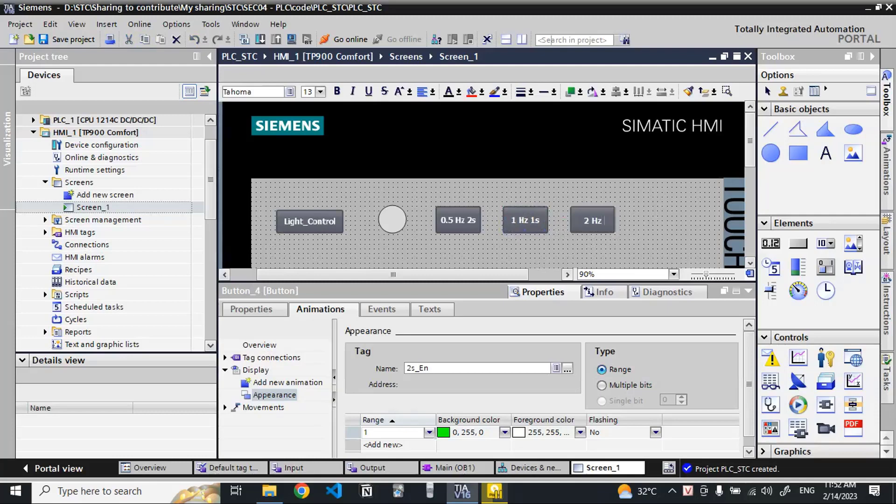
type(" Hz 0.5s")
left_click(671, 235)
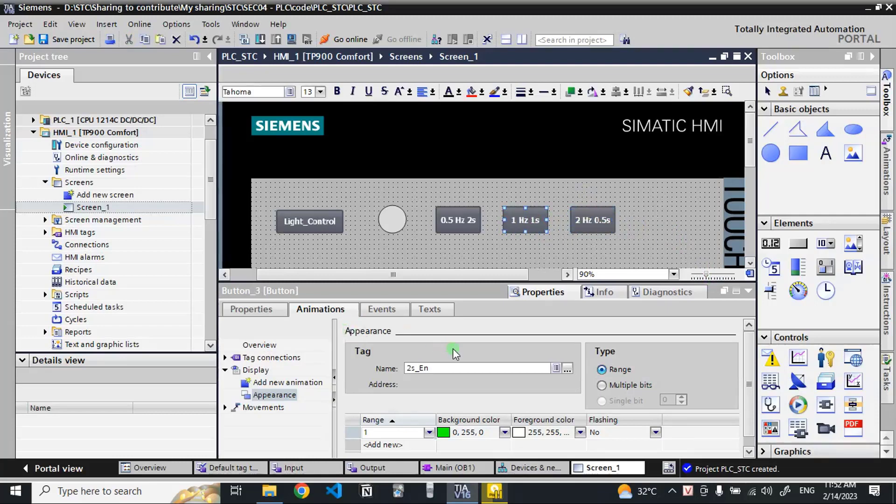
Link the 1 Hz 1s button's appearance animation to the 1s_En tag from PLC_1's Input tag table.
left_click(567, 372)
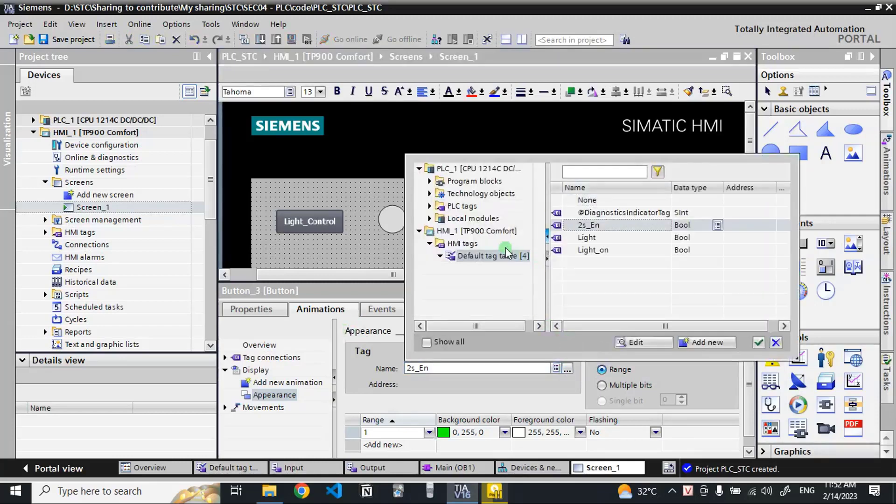
left_click(430, 206)
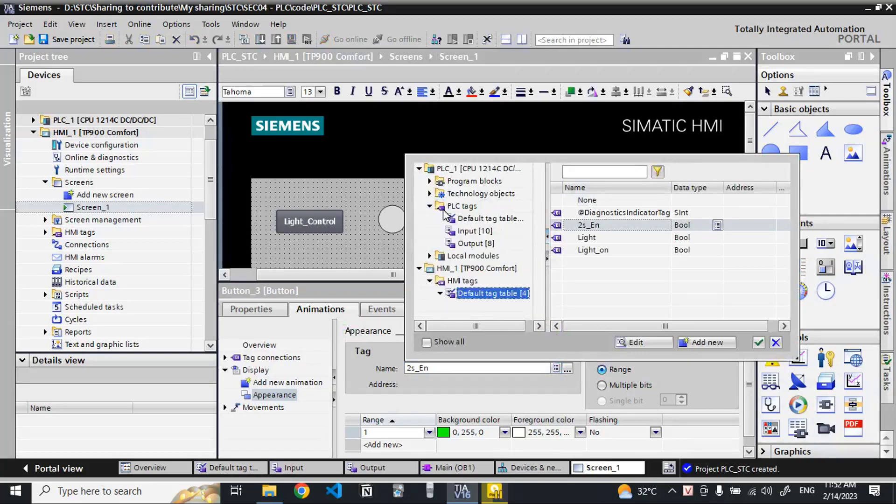
left_click(463, 232)
double_click(597, 229)
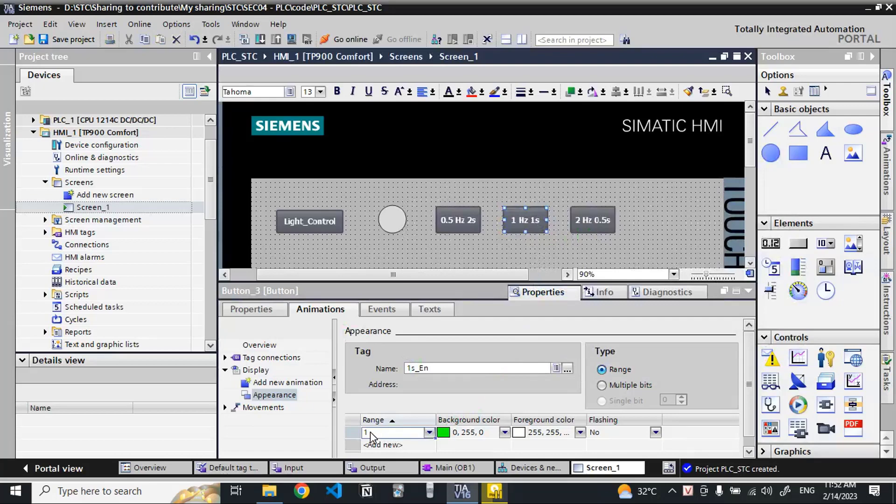
Set the InvertBit tag in the 1 Hz 1s button's Click event to 1s_En from the HMI default tag table.
left_click(381, 309)
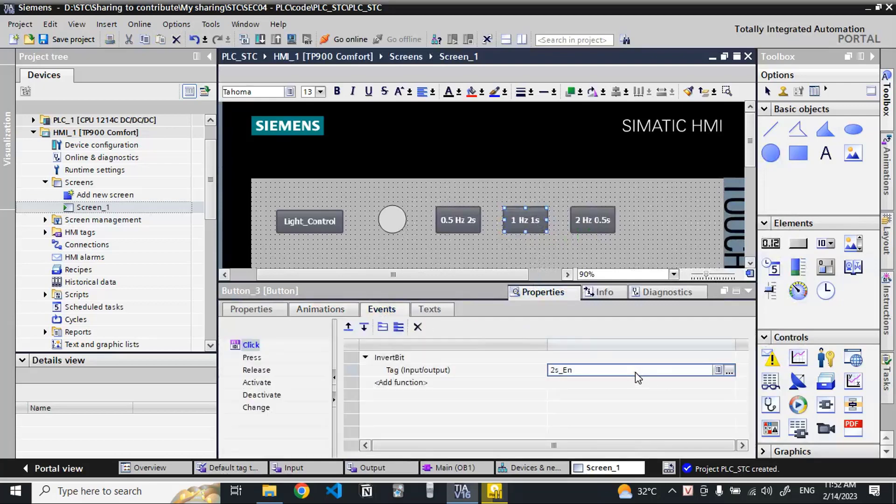
left_click(634, 371)
left_click(719, 371)
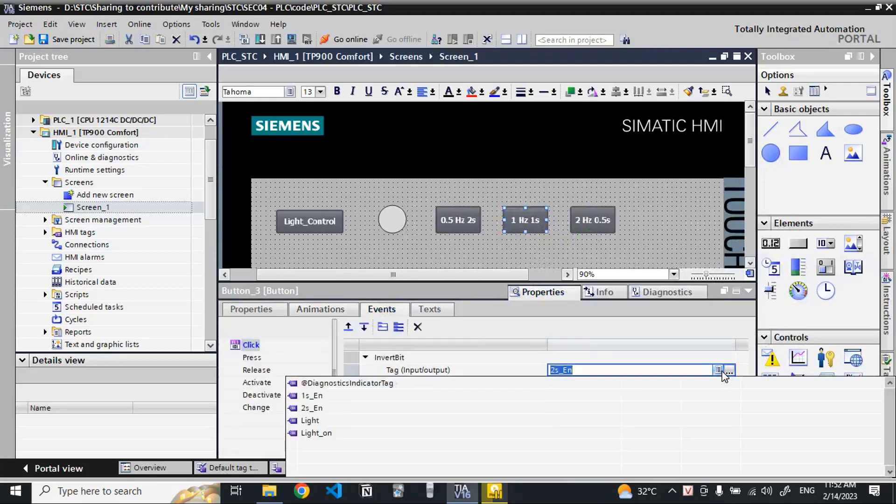
left_click(729, 371)
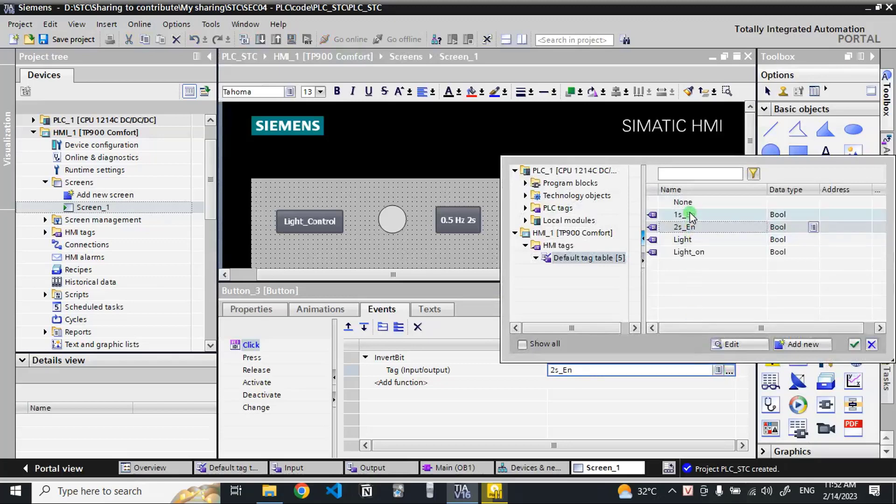
double_click(690, 215)
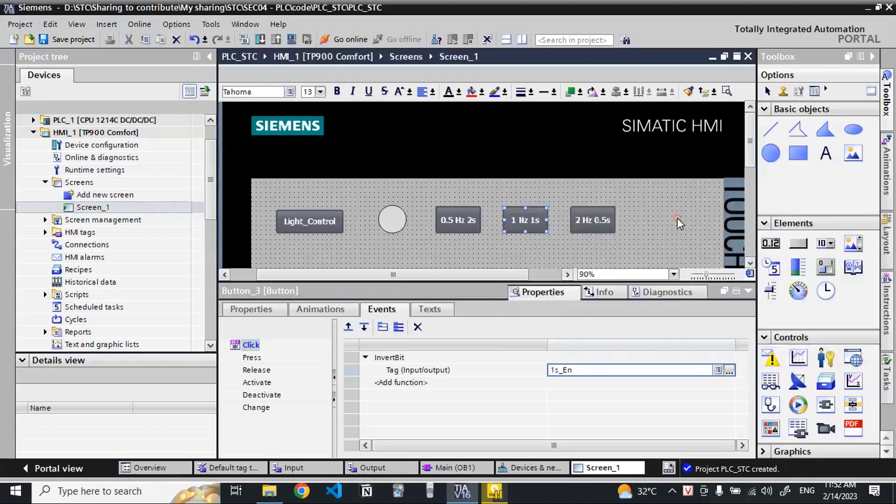
left_click(677, 217)
Set the InvertBit tag in the 2 Hz 0.5s button's Click event to 0.5s_En from PLC_1's Input tag table.
double_click(602, 220)
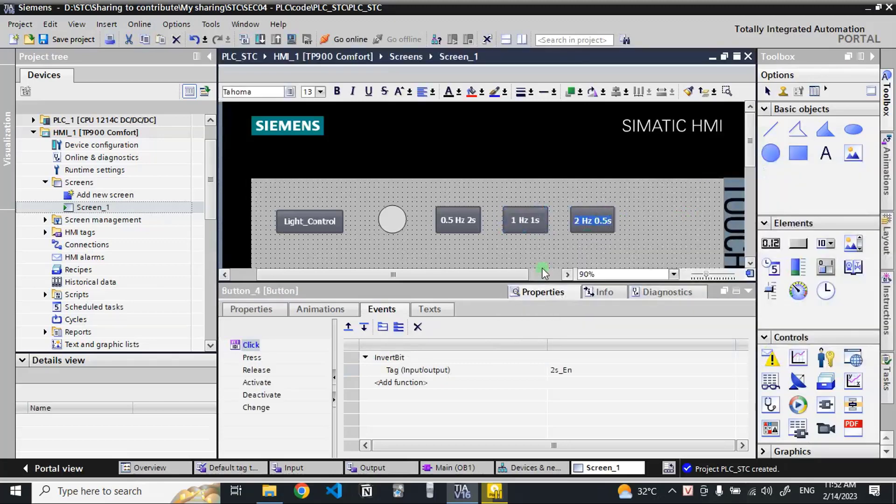
left_click(603, 384)
left_click(587, 371)
left_click(718, 370)
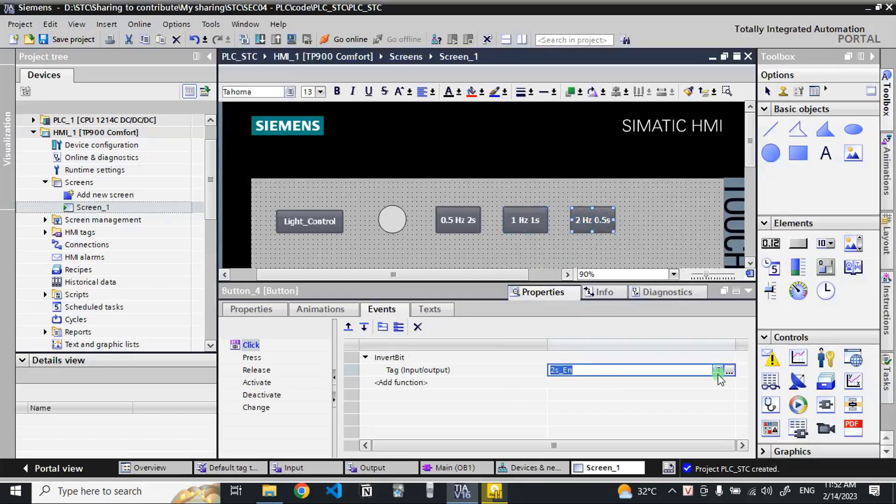
left_click(730, 370)
left_click(729, 370)
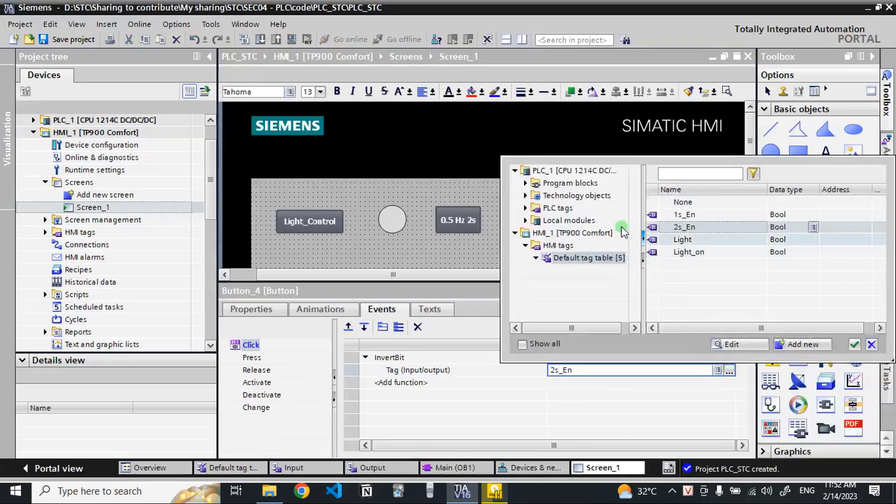
left_click(526, 208)
left_click(577, 233)
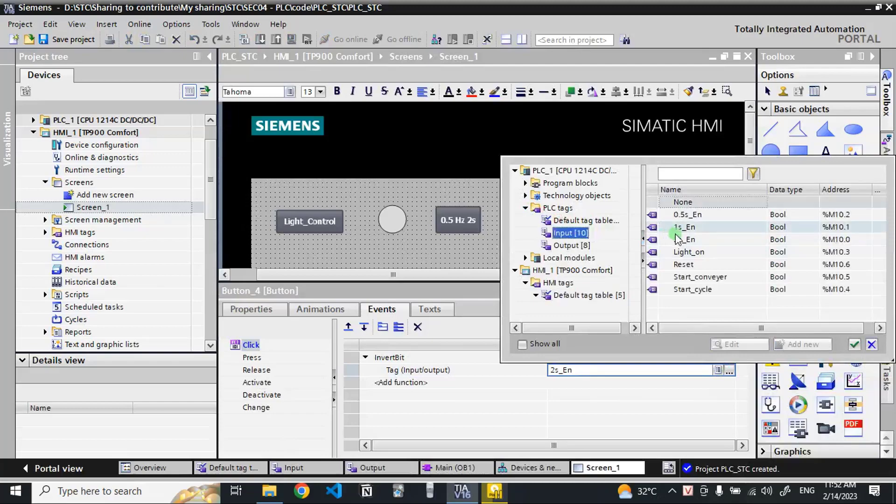
key("Escape")
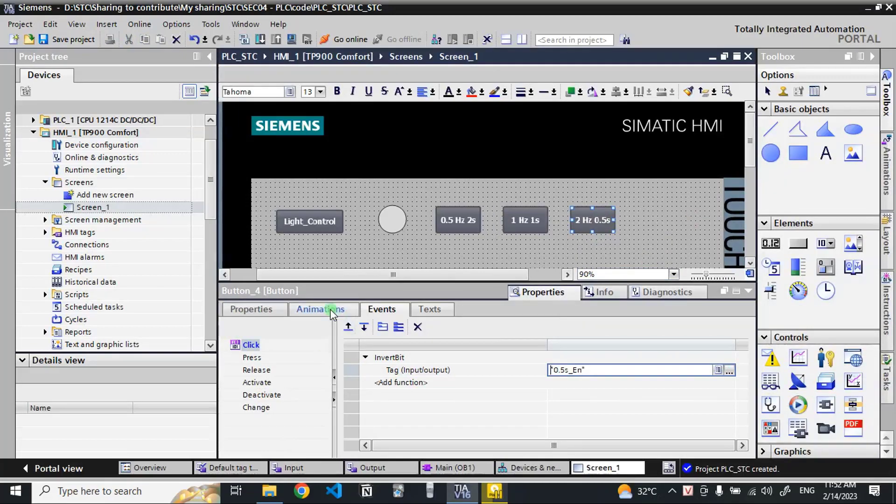
Link the 2 Hz 0.5s button's appearance animation to the 0.5s_En tag from the HMI default tag table.
left_click(320, 309)
double_click(460, 412)
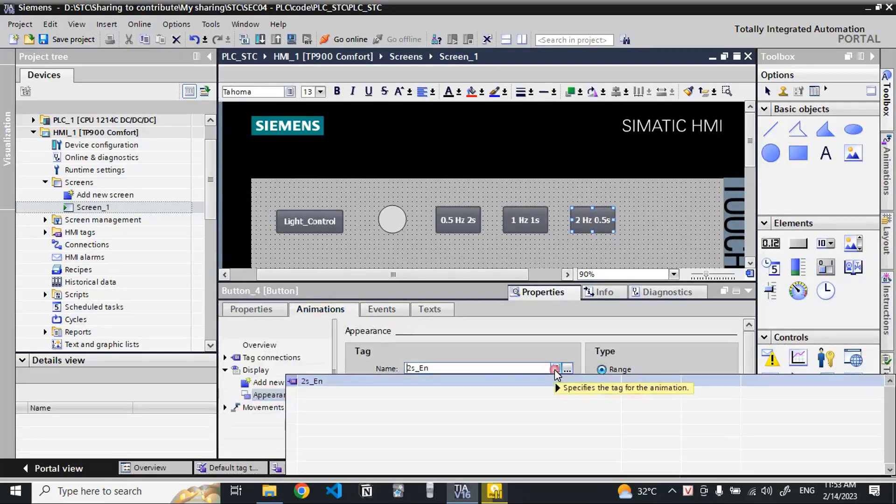
left_click(567, 370)
left_click(602, 228)
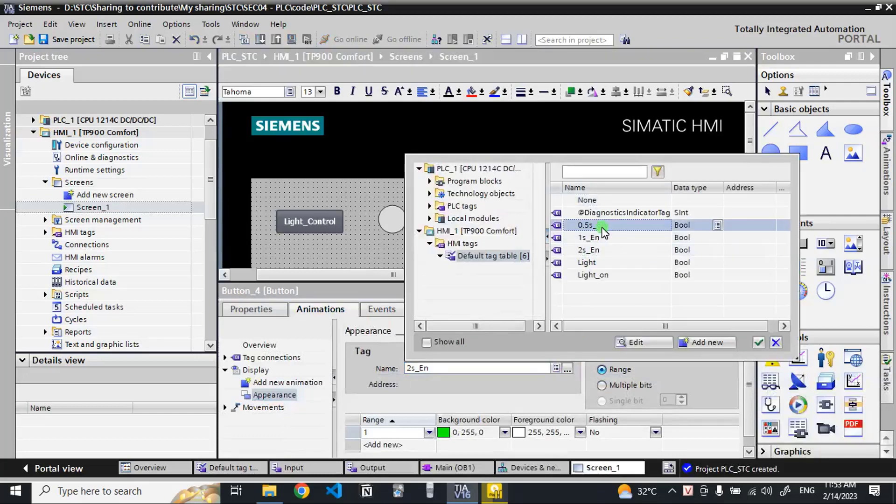
double_click(602, 232)
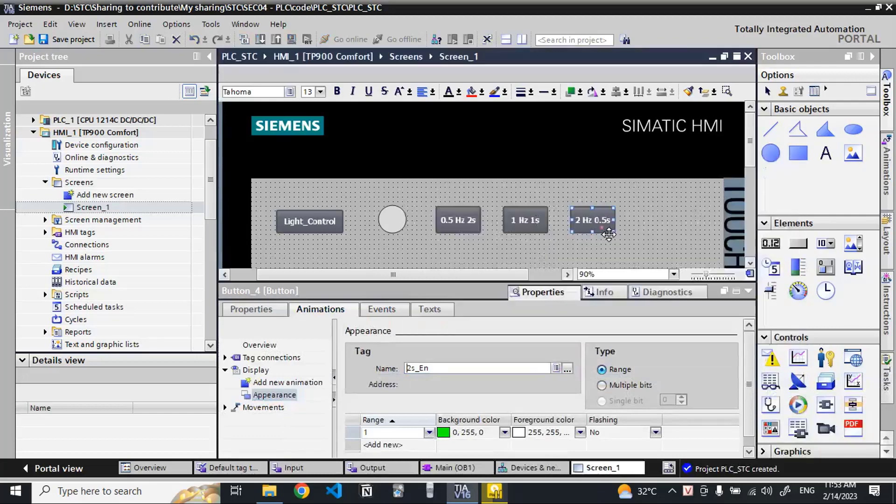
left_click(537, 232)
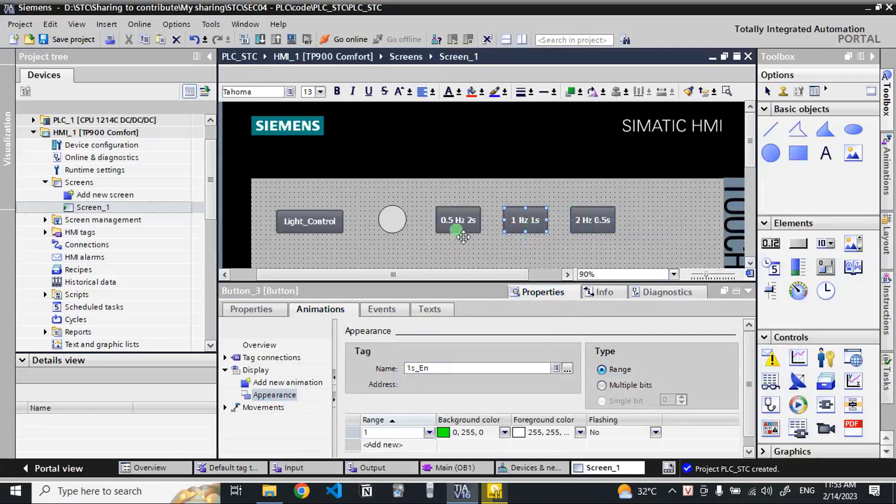
left_click(382, 231)
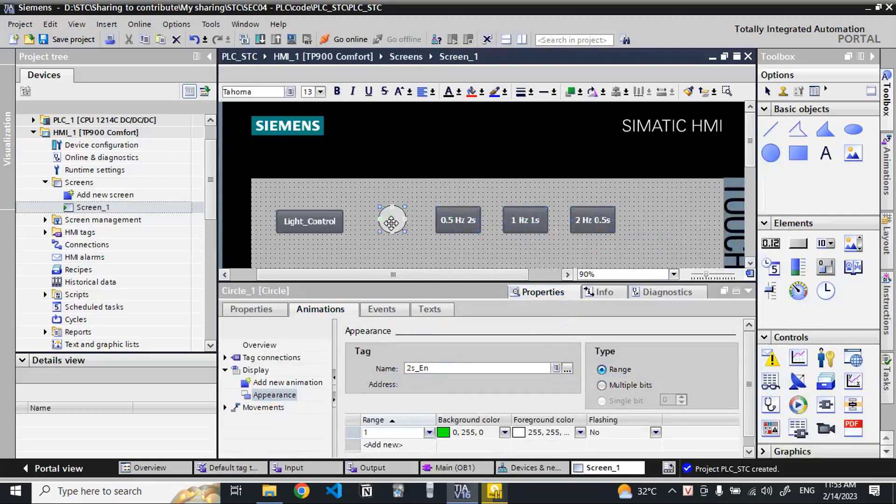
left_click(369, 250)
Draw a wide rectangle spanning the Light_Control button, the circle and all three blink-rate buttons, then deselect it.
scroll(417, 240, "down", 3)
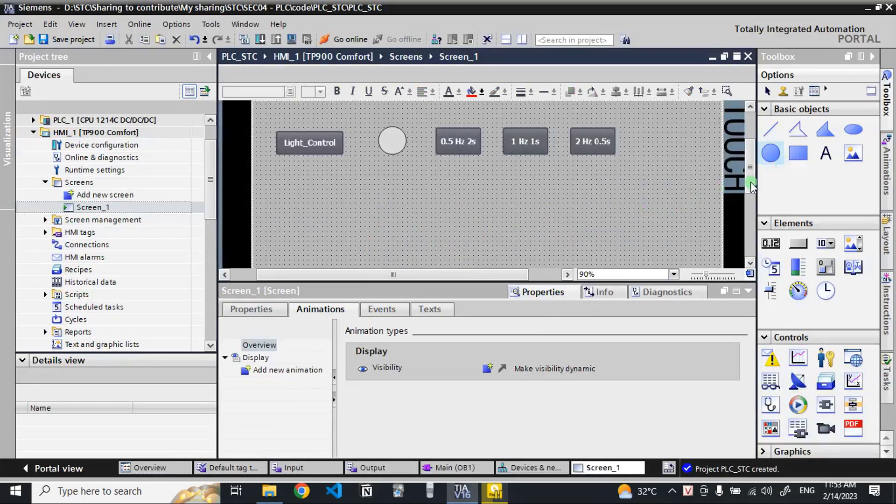
left_click_drag(800, 158, 344, 165)
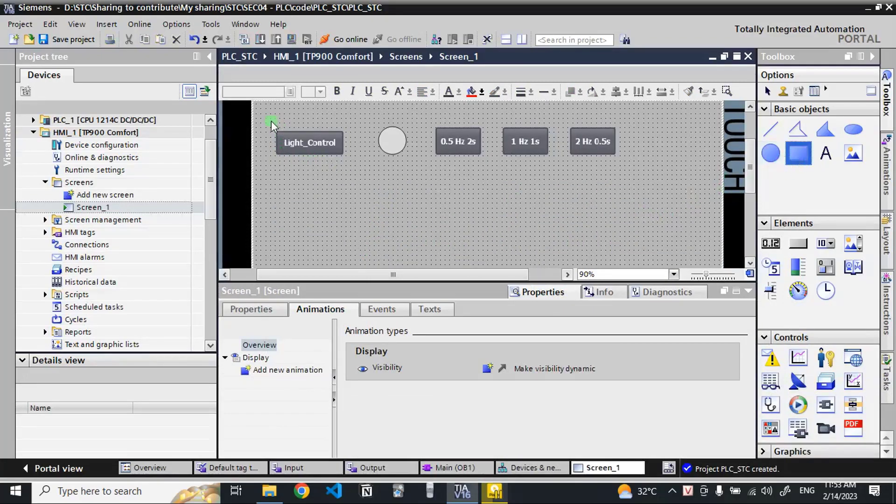
left_click_drag(718, 171, 802, 158)
left_click_drag(393, 202, 281, 115)
left_click_drag(403, 227, 309, 158)
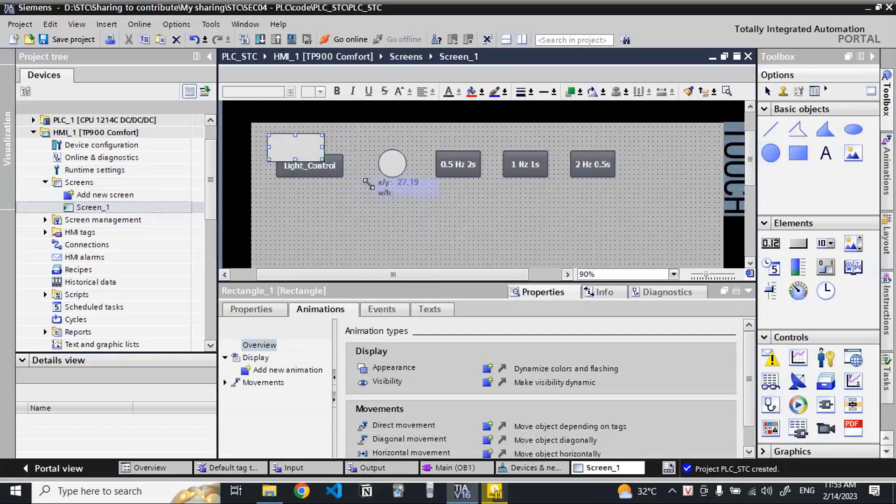
left_click_drag(368, 184, 662, 196)
right_click(529, 160)
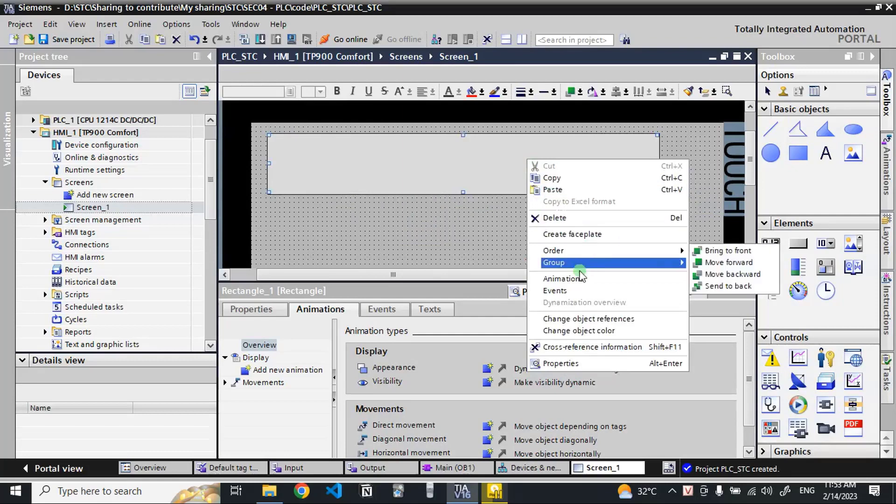
left_click(466, 247)
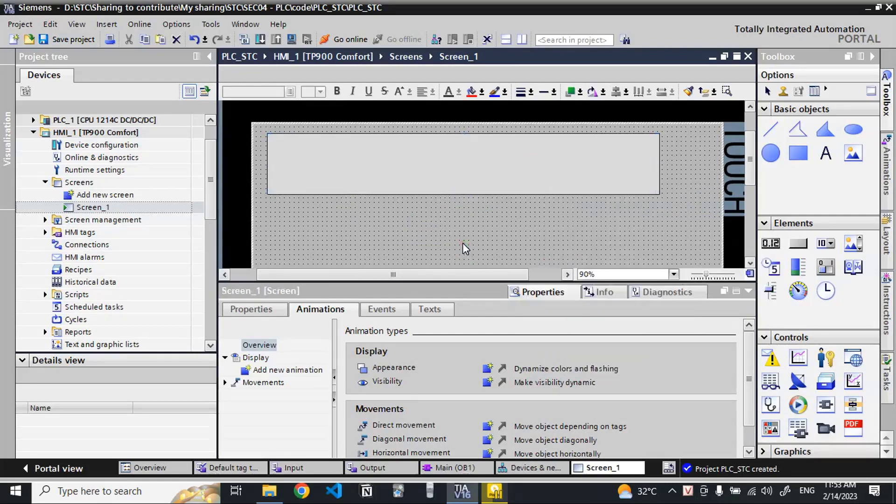
Move the wide rectangle backward and send it to the back, behind the buttons and the circle, then deselect it.
left_click(512, 186)
right_click(502, 167)
mouse_move(551, 273)
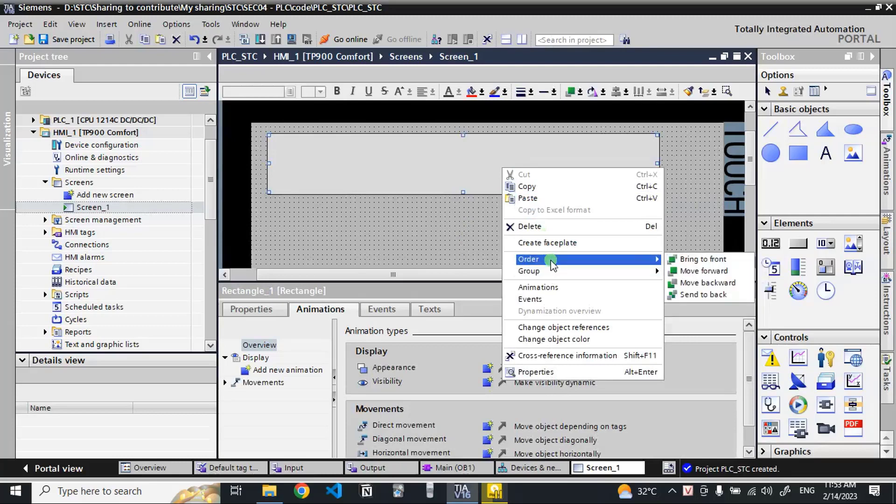
left_click(697, 284)
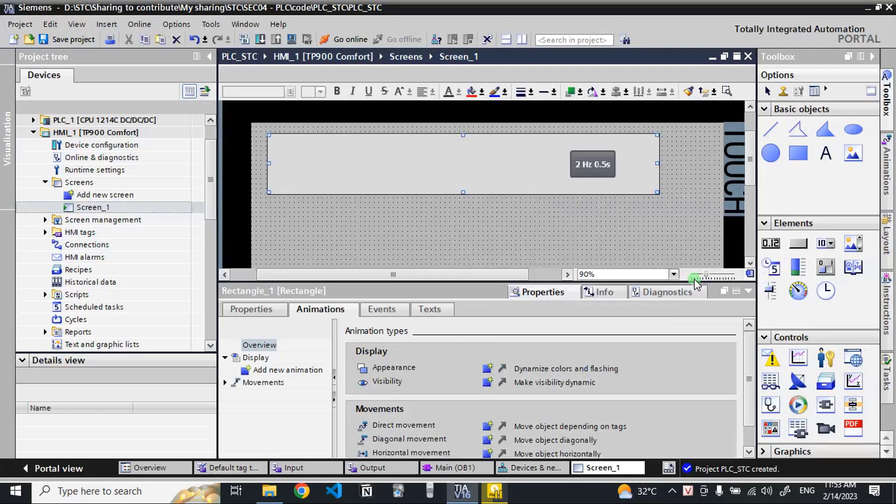
right_click(497, 156)
mouse_move(555, 249)
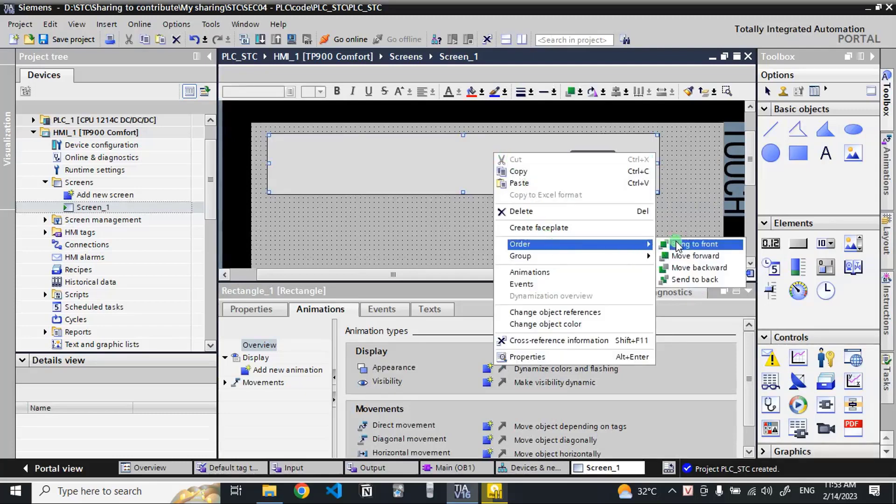
left_click(678, 279)
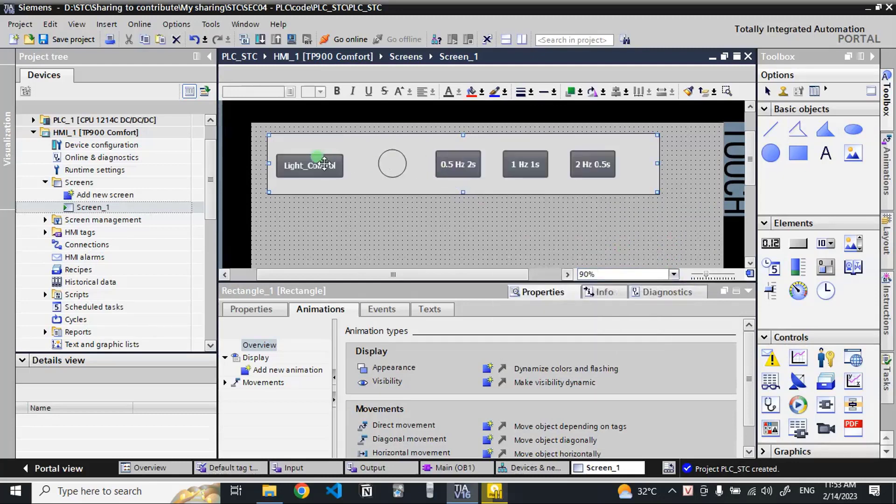
left_click(455, 213)
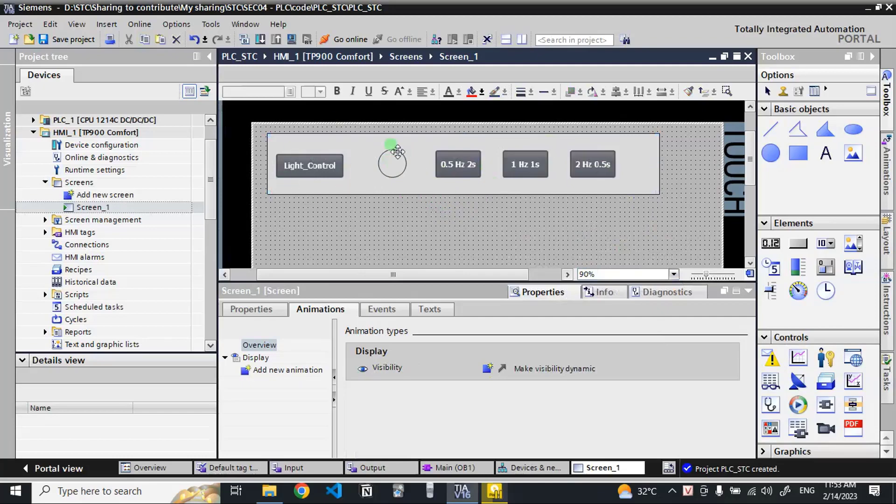
scroll(355, 210, "up", 2)
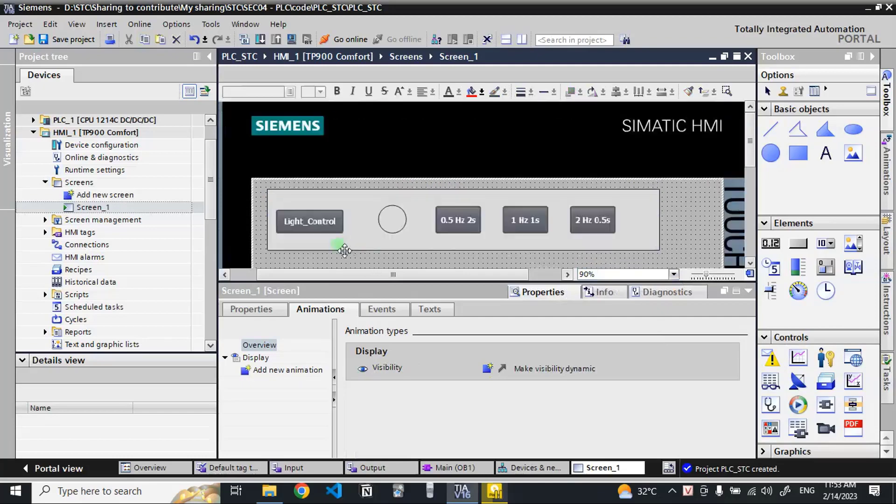
scroll(359, 226, "down", 3)
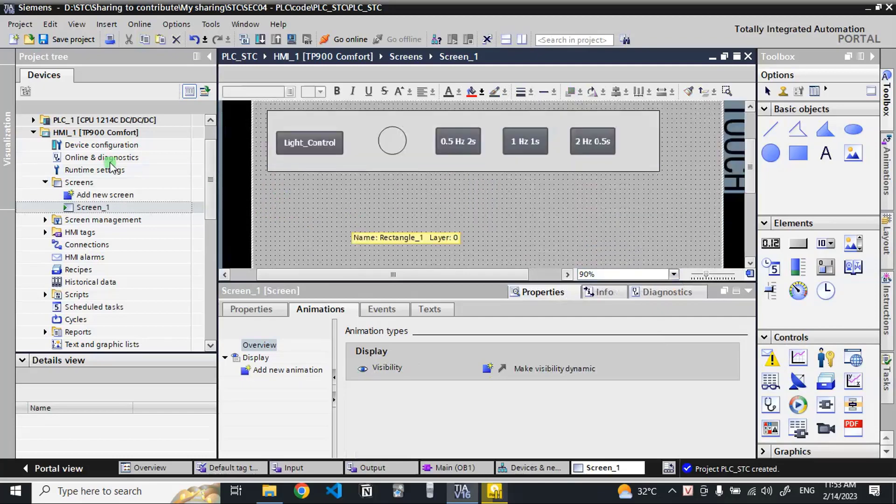
Compile the PLC_1 [CPU 1214C DC/DC/DC] device from the project tree.
left_click_drag(211, 177, 211, 150)
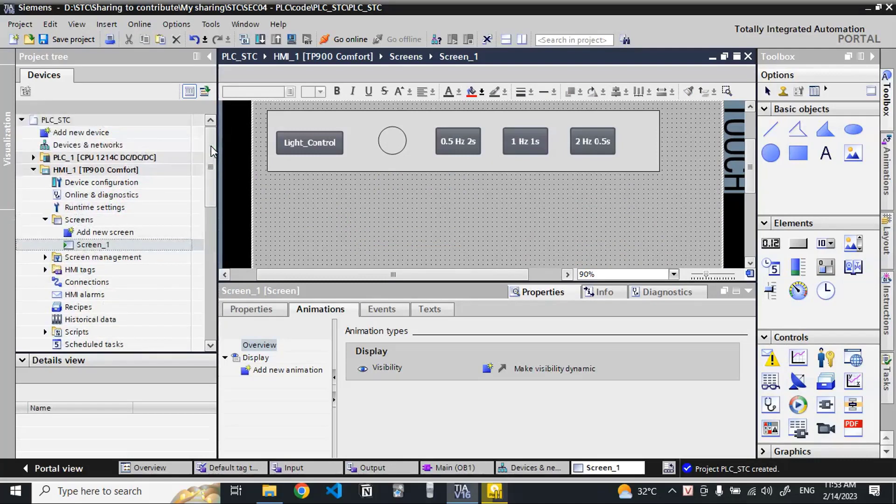
left_click(59, 159)
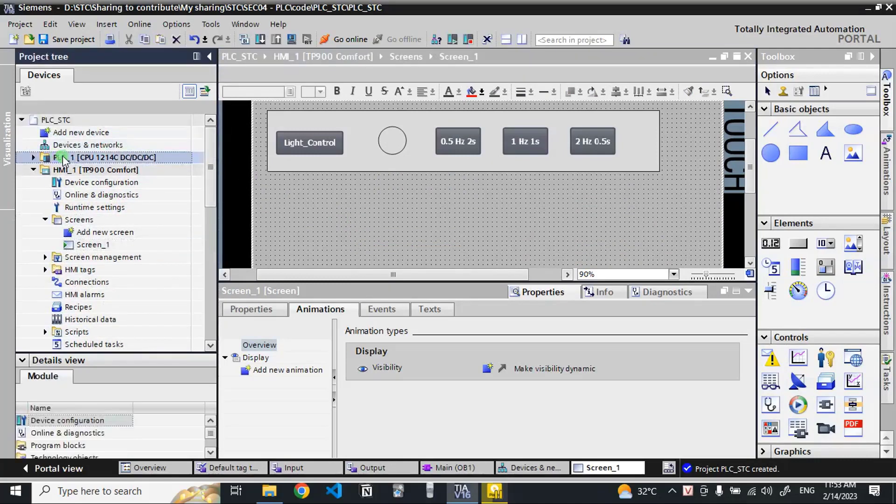
left_click(245, 41)
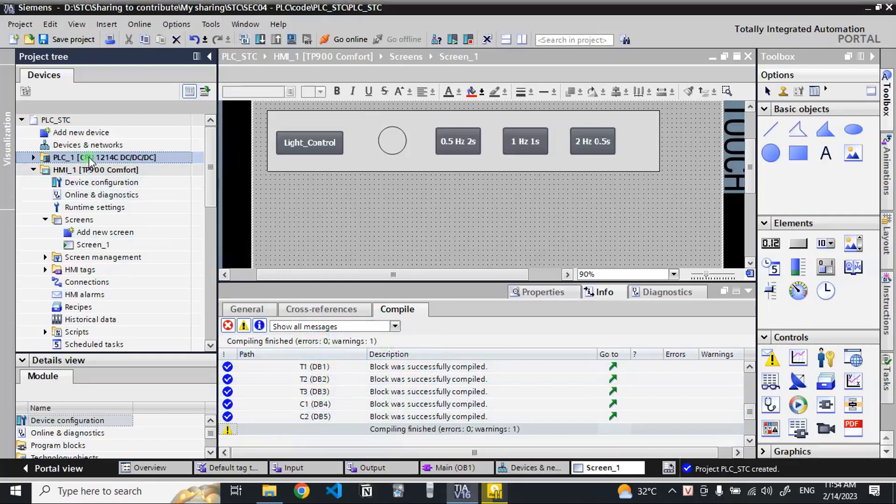
Compile the HMI_1 [TP900 Comfort] device, leaving its name as it is.
left_click(100, 145)
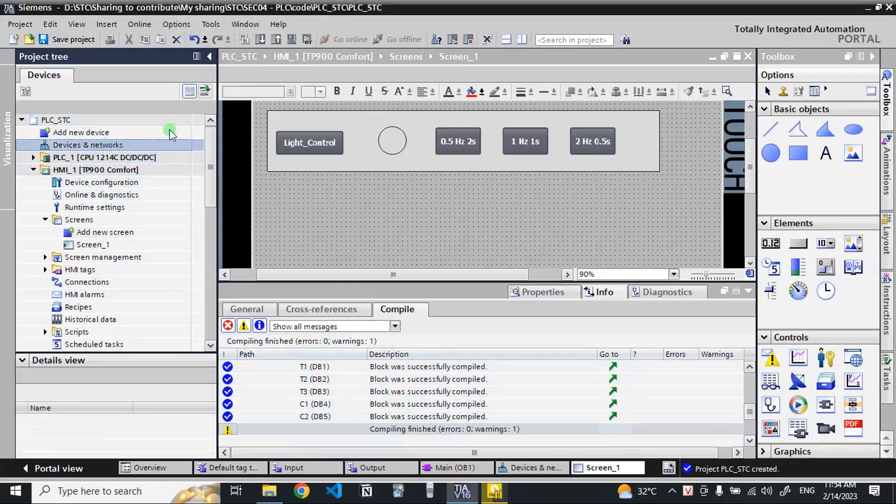
left_click(96, 170)
left_click(96, 173)
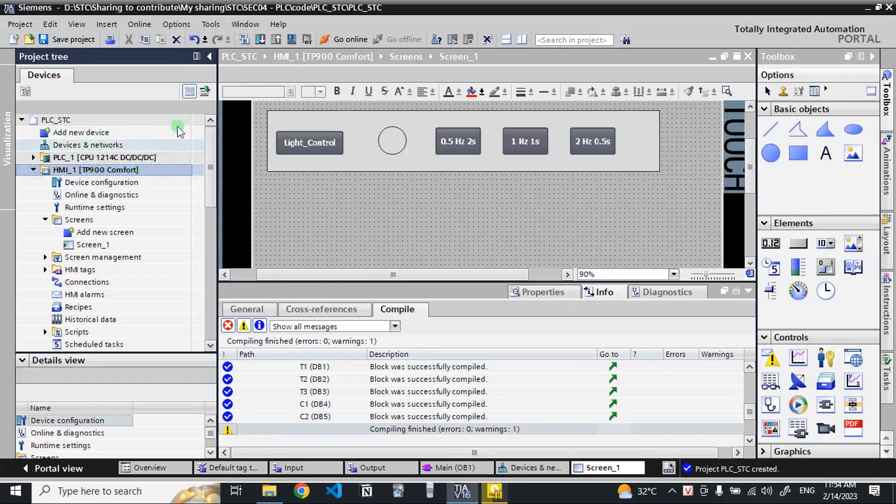
key("F2")
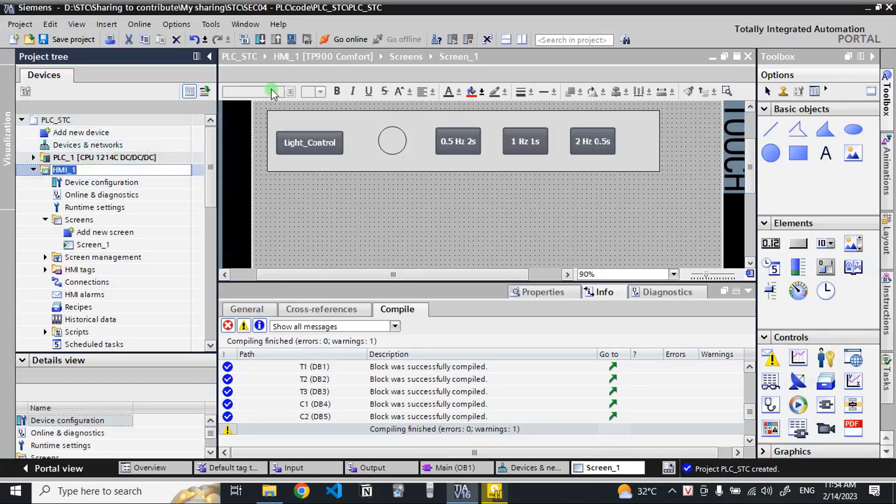
left_click(246, 42)
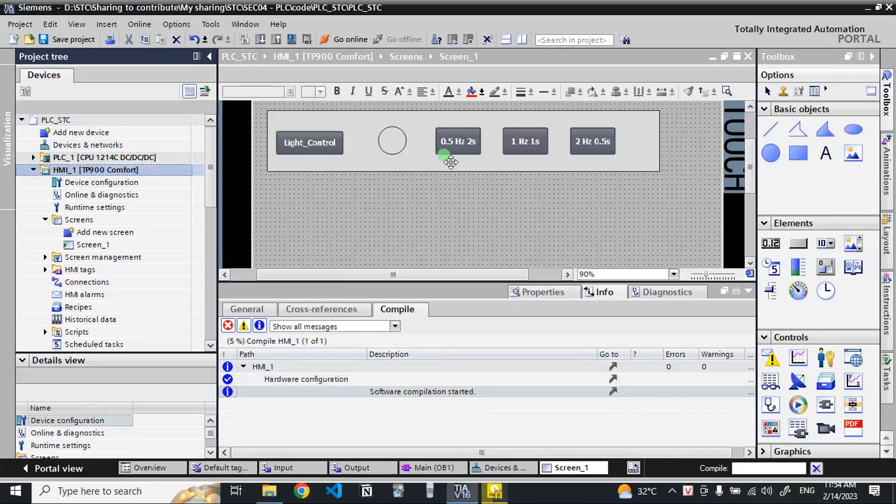
left_click(392, 185)
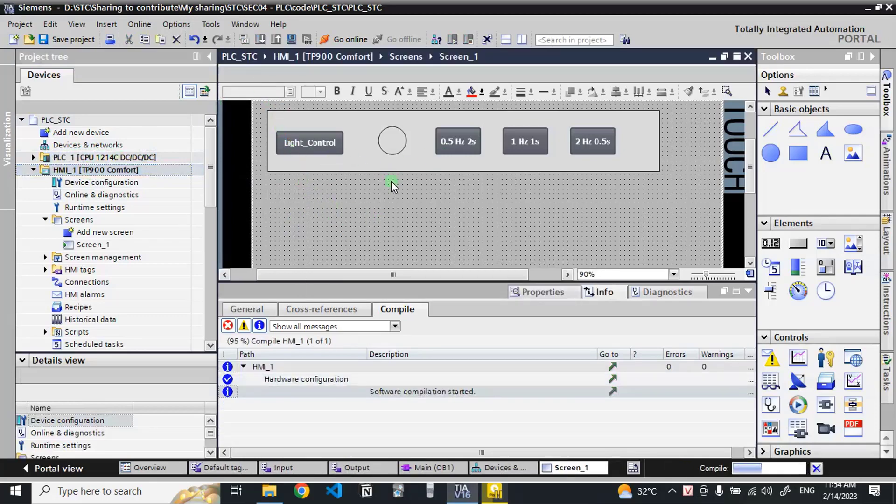